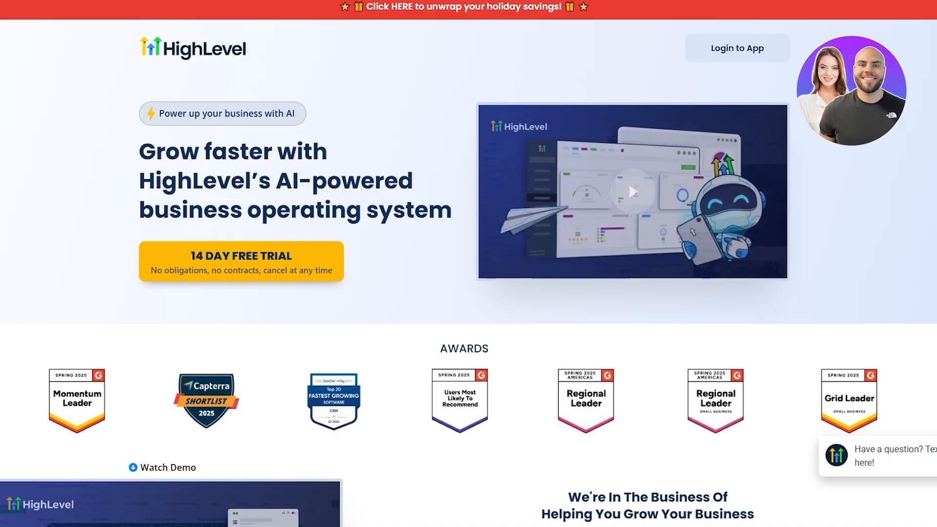
- Look over the HighLevel homepage, from its headline and business figures to the section on consolidating marketing tools
{"action": "scroll", "coordinate": [492, 284], "scroll_direction": "down", "scroll_amount": 8}
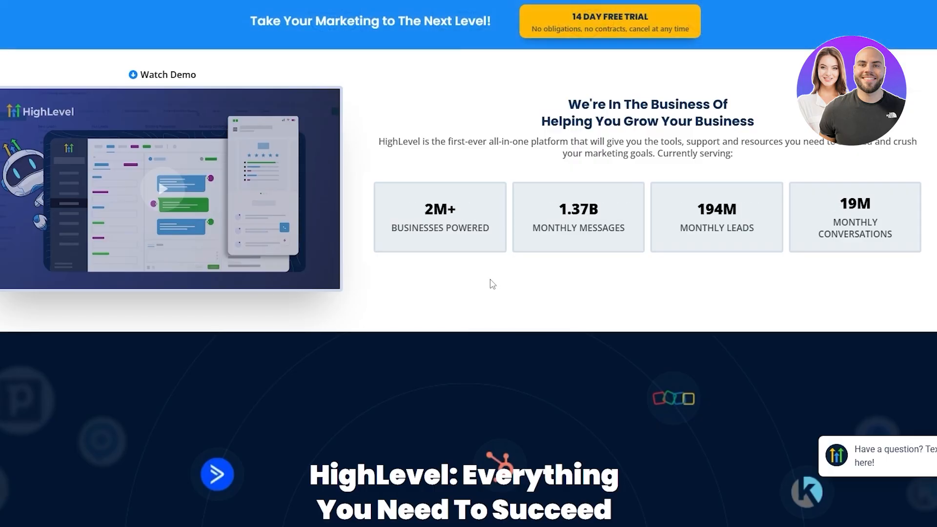
{"action": "scroll", "coordinate": [492, 283], "scroll_direction": "down", "scroll_amount": 7}
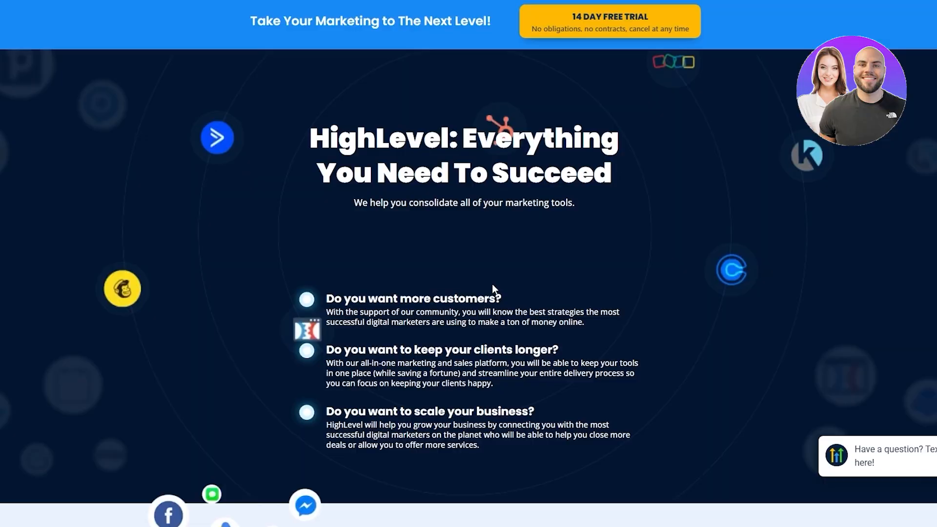
{"action": "scroll", "coordinate": [462, 296], "scroll_direction": "down", "scroll_amount": 8}
{"action": "scroll", "coordinate": [462, 294], "scroll_direction": "up", "scroll_amount": 8}
{"action": "scroll", "coordinate": [461, 292], "scroll_direction": "up", "scroll_amount": 15}
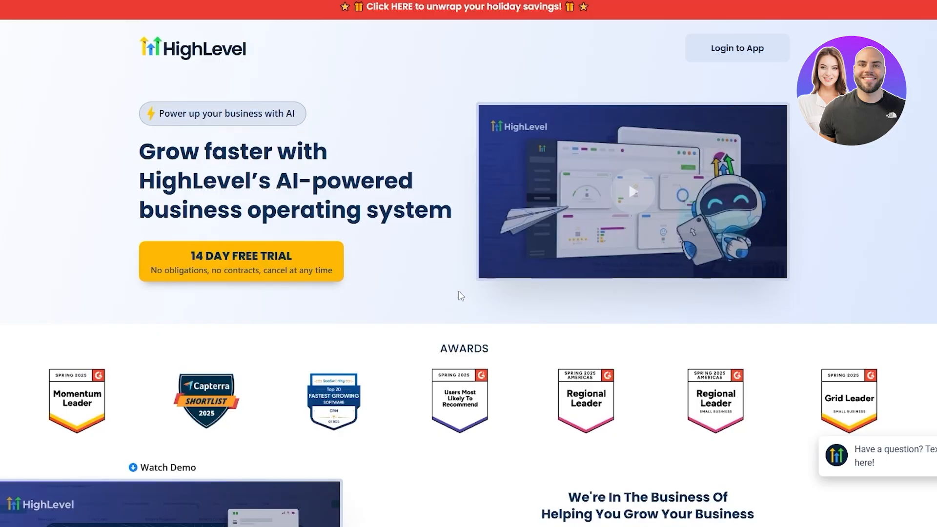
{"action": "scroll", "coordinate": [322, 320], "scroll_direction": "down", "scroll_amount": 10}
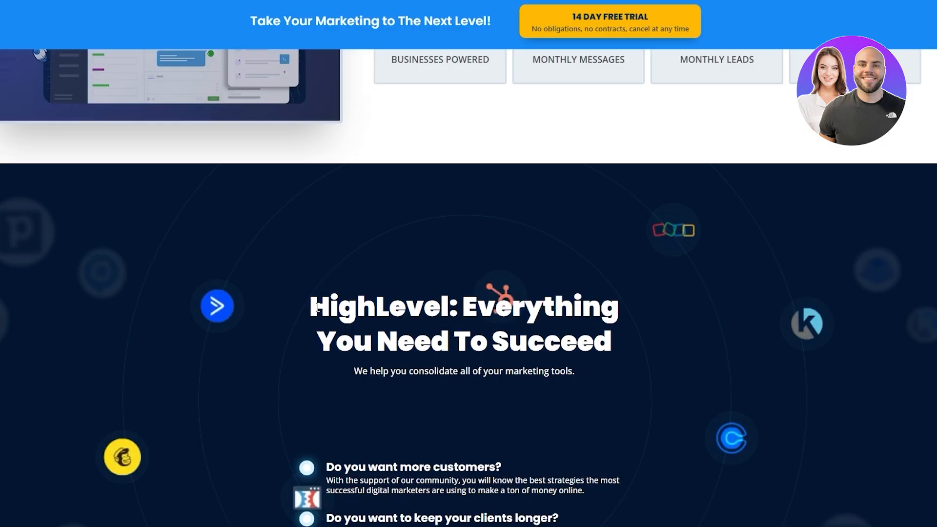
{"action": "left_click_drag", "start_coordinate": [318, 308], "coordinate": [703, 339]}
{"action": "scroll", "coordinate": [705, 342], "scroll_direction": "up", "scroll_amount": 10}
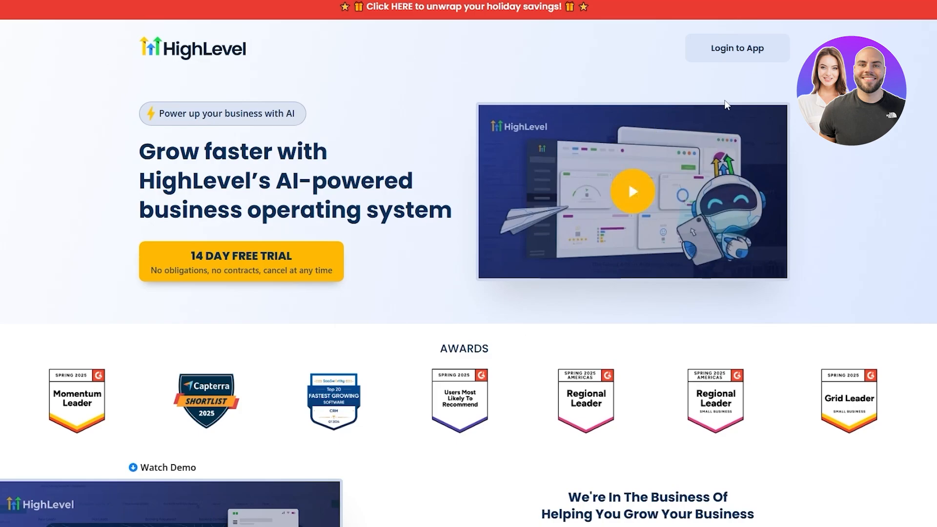
- Go from the homepage into the app's agency account and check the sub-account switcher
{"action": "left_click", "coordinate": [741, 60]}
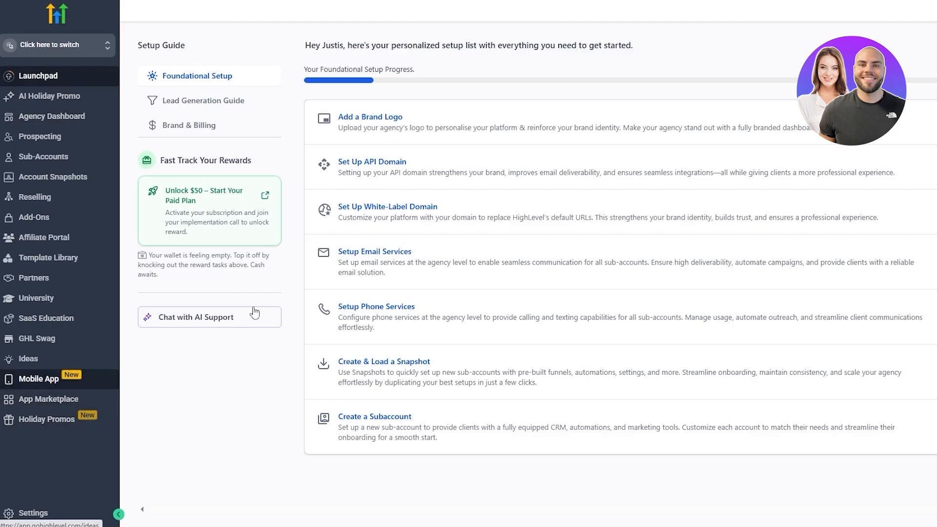
{"action": "left_click", "coordinate": [51, 41]}
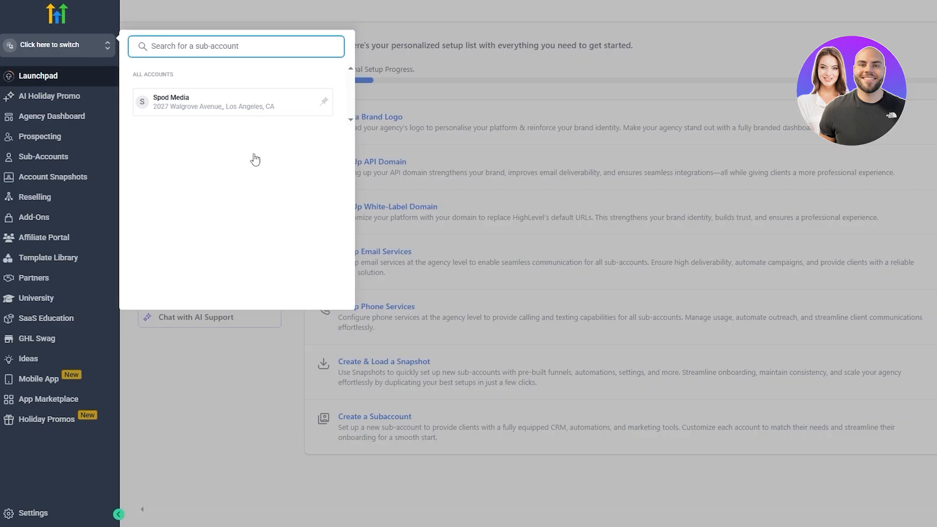
{"action": "left_click", "coordinate": [63, 162]}
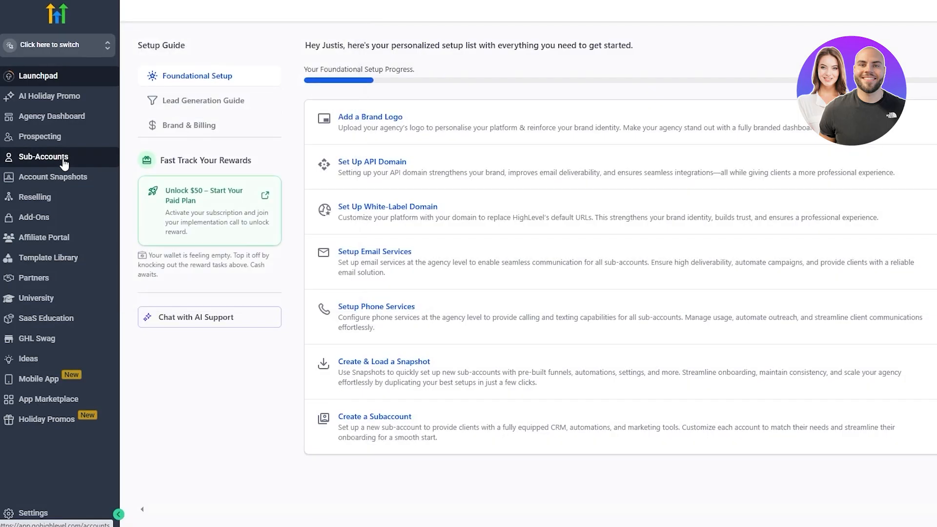
- Start a new sub-account from the Sub-Accounts page and browse the available snapshot templates by industry
{"action": "left_click", "coordinate": [51, 159]}
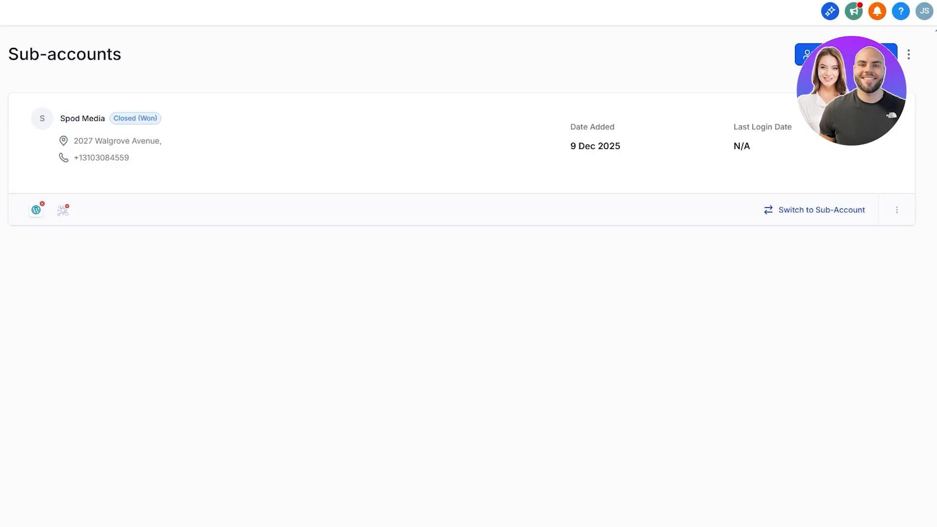
{"action": "left_click", "coordinate": [846, 55]}
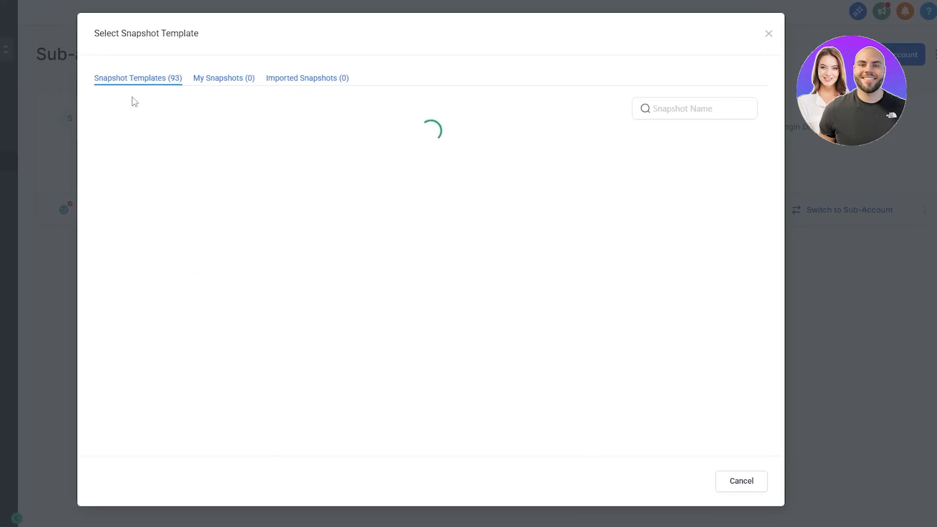
{"action": "mouse_move", "coordinate": [331, 212]}
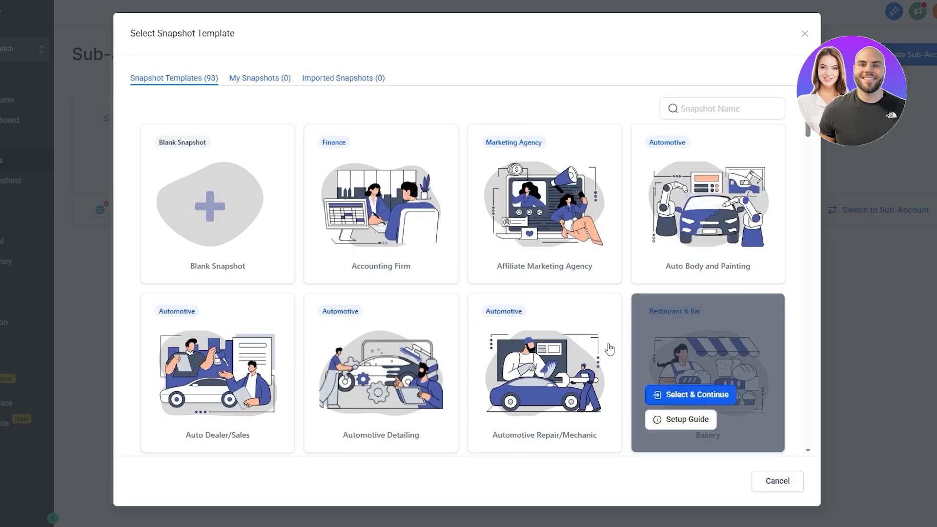
{"action": "scroll", "coordinate": [390, 293], "scroll_direction": "down", "scroll_amount": 4}
{"action": "scroll", "coordinate": [321, 389], "scroll_direction": "down", "scroll_amount": 5}
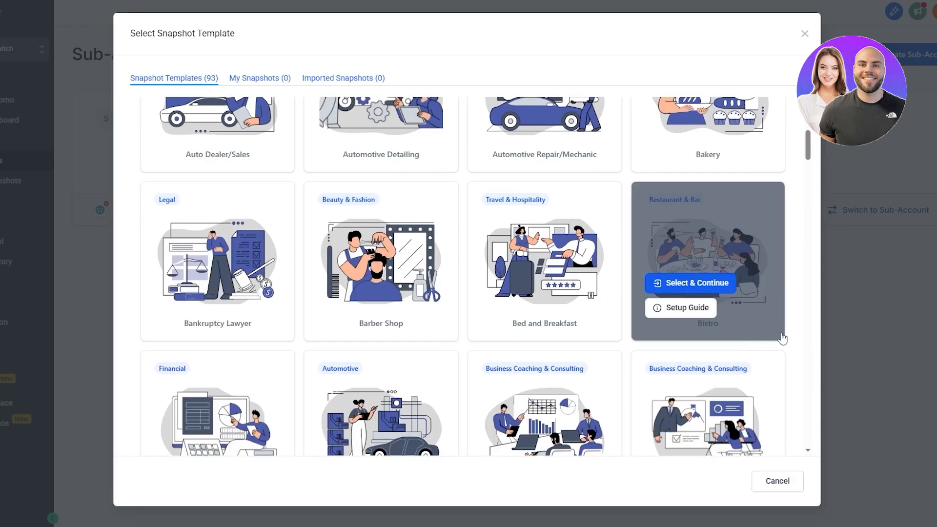
{"action": "scroll", "coordinate": [460, 372], "scroll_direction": "up", "scroll_amount": 7}
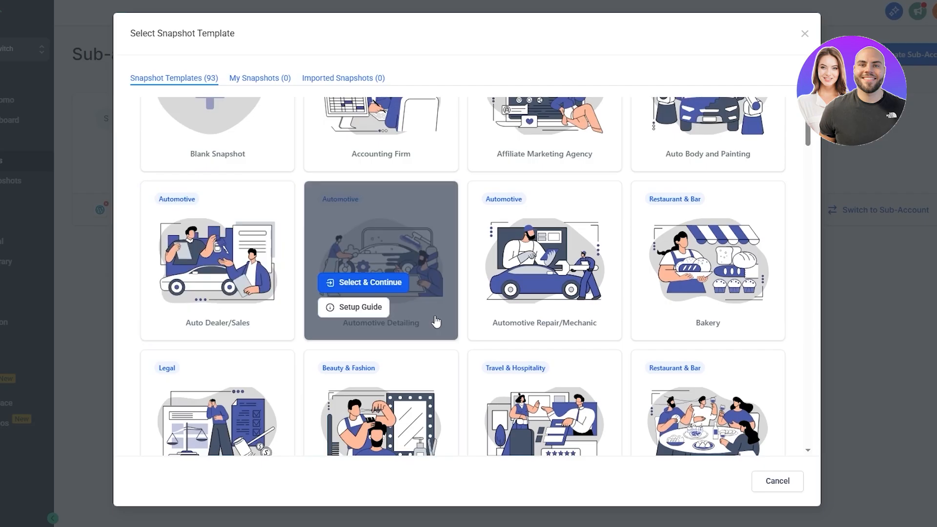
{"action": "scroll", "coordinate": [435, 322], "scroll_direction": "up", "scroll_amount": 1}
{"action": "scroll", "coordinate": [395, 224], "scroll_direction": "down", "scroll_amount": 4}
{"action": "scroll", "coordinate": [683, 263], "scroll_direction": "down", "scroll_amount": 8}
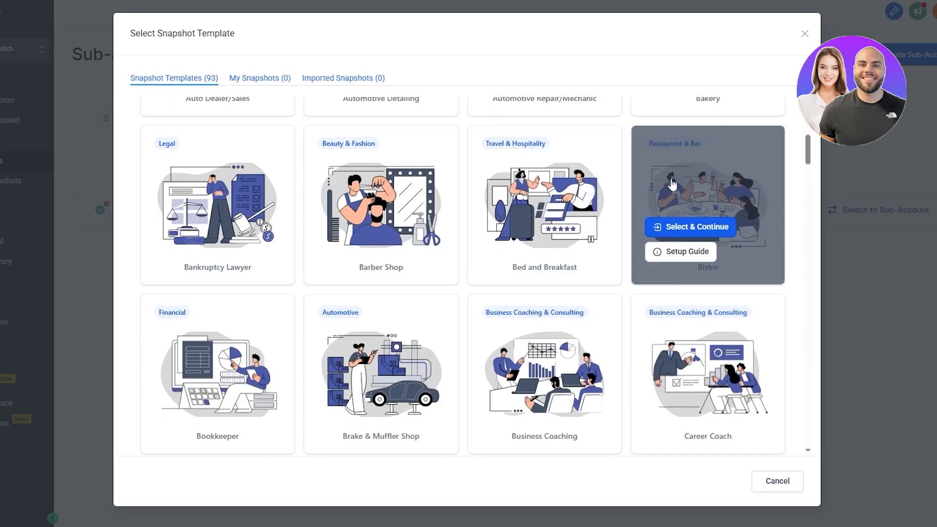
{"action": "scroll", "coordinate": [741, 261], "scroll_direction": "down", "scroll_amount": 6}
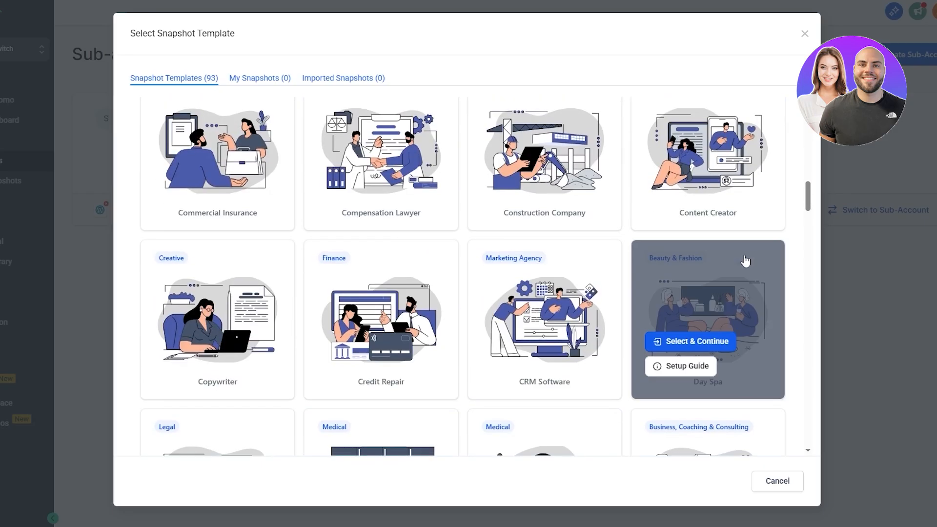
{"action": "scroll", "coordinate": [745, 261], "scroll_direction": "down", "scroll_amount": 6}
{"action": "left_click_drag", "start_coordinate": [808, 220], "coordinate": [818, 469]}
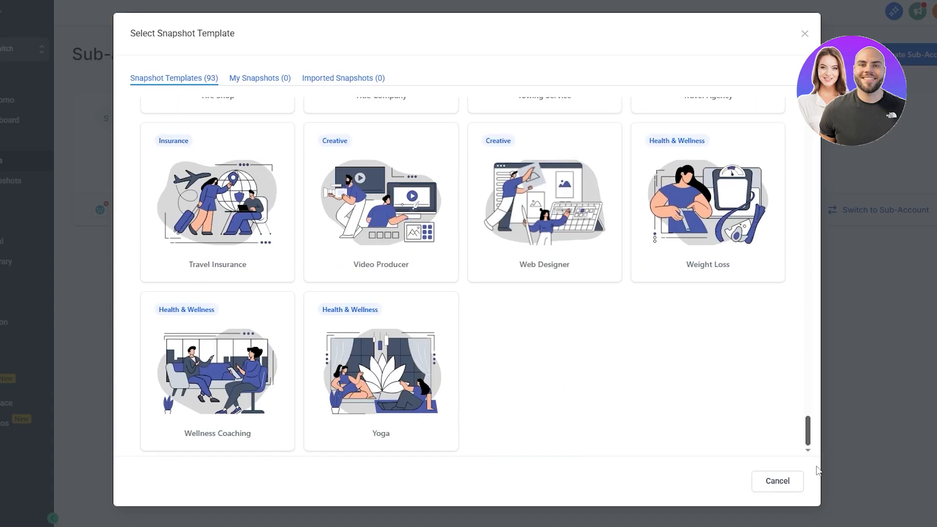
{"action": "left_click_drag", "start_coordinate": [807, 429], "coordinate": [801, 374]}
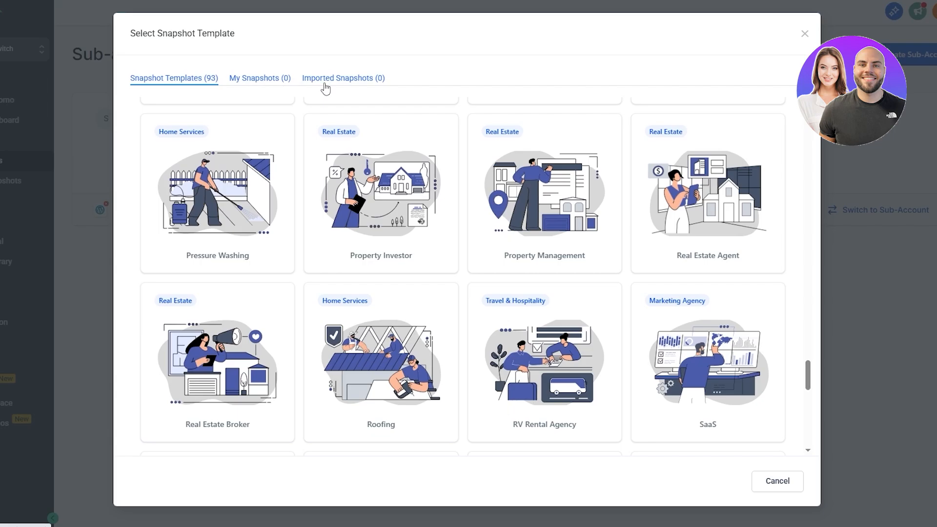
{"action": "scroll", "coordinate": [807, 211], "scroll_direction": "up", "scroll_amount": 3}
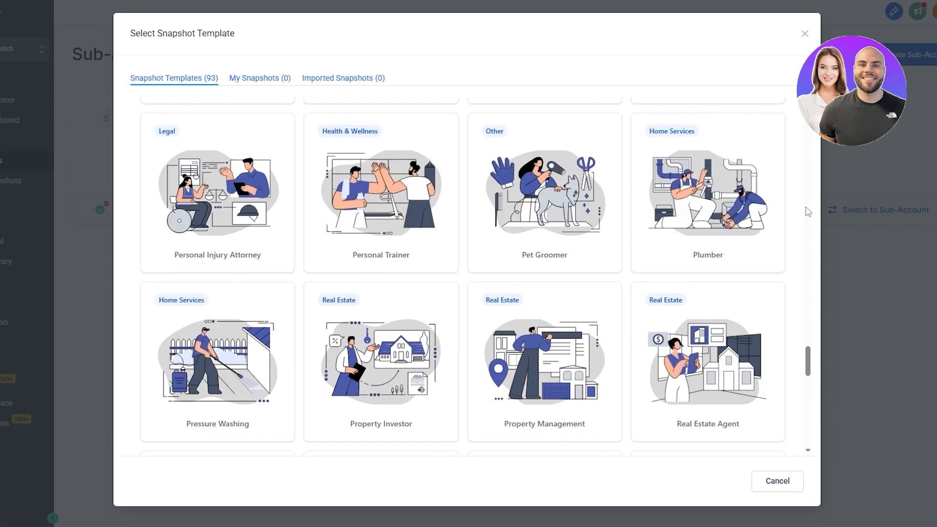
{"action": "scroll", "coordinate": [807, 212], "scroll_direction": "up", "scroll_amount": 8}
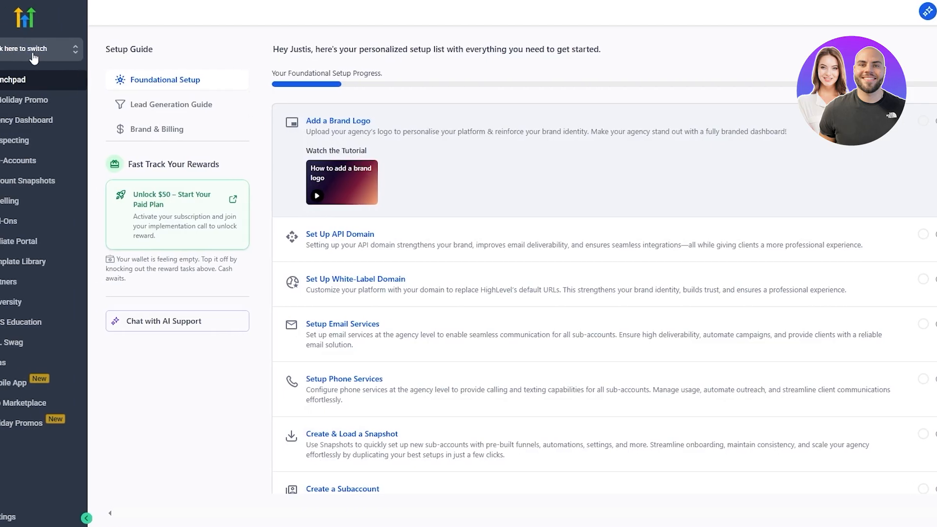
- Switch from the agency view to the Spod Media sub-account and look over its setup guide
{"action": "left_click", "coordinate": [1, 57]}
{"action": "left_click", "coordinate": [185, 109]}
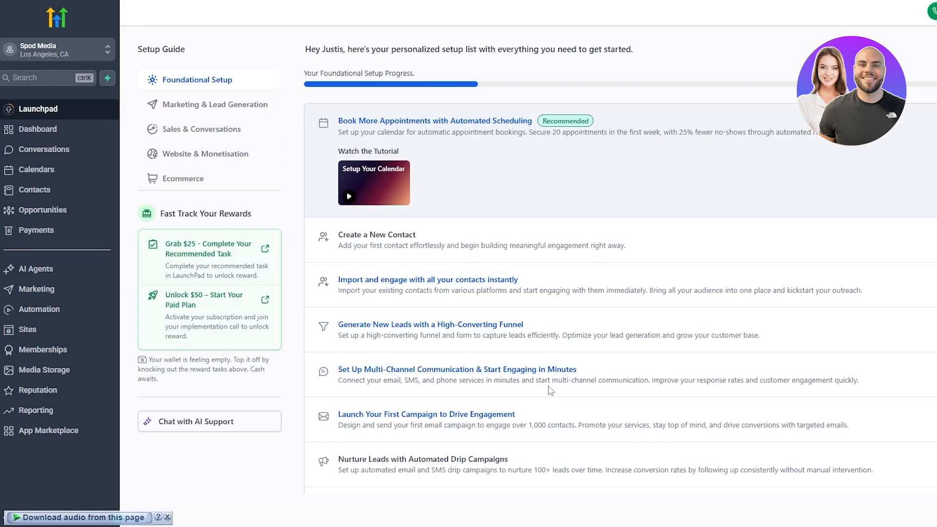
{"action": "scroll", "coordinate": [433, 257], "scroll_direction": "down", "scroll_amount": 2}
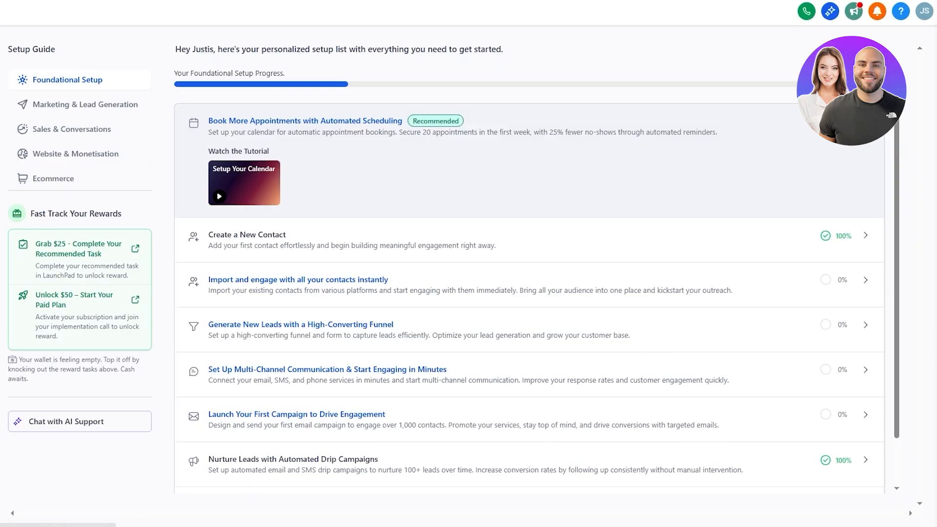
- Open the form builder in the Sites area of the sub-account
{"action": "left_click", "coordinate": [86, 337]}
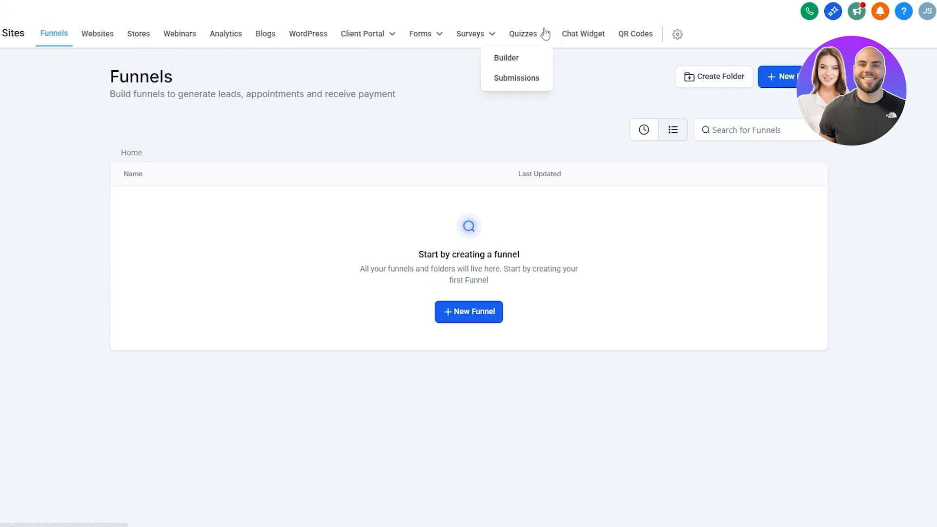
{"action": "mouse_move", "coordinate": [441, 38]}
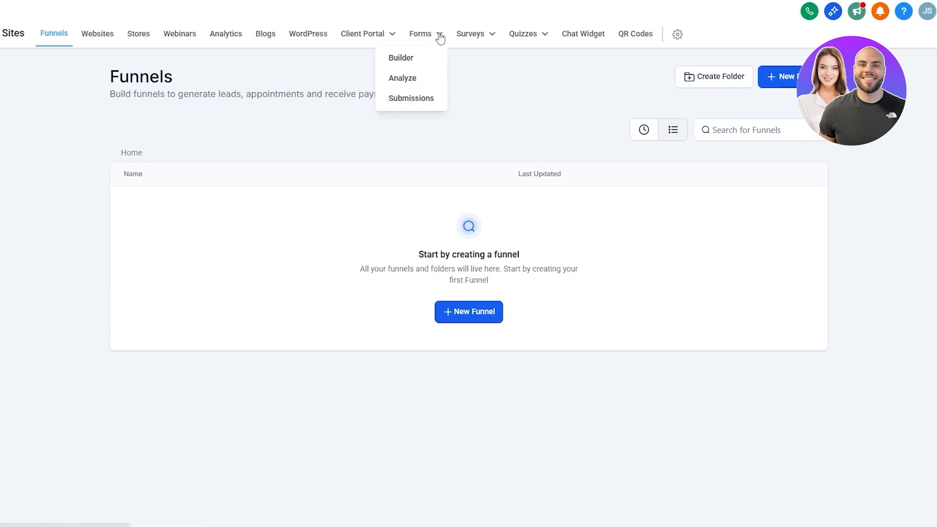
{"action": "mouse_move", "coordinate": [492, 40]}
{"action": "mouse_move", "coordinate": [424, 51]}
{"action": "left_click", "coordinate": [413, 59]}
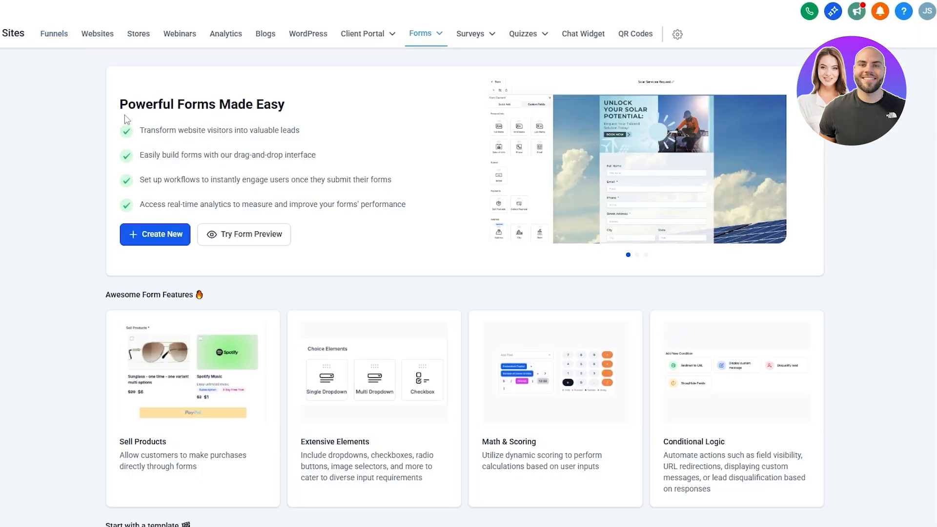
- Examine the form features and the starter templates offered on the Forms page
{"action": "left_click_drag", "start_coordinate": [124, 108], "coordinate": [281, 105]}
{"action": "left_click", "coordinate": [281, 105]}
{"action": "scroll", "coordinate": [101, 250], "scroll_direction": "down", "scroll_amount": 5}
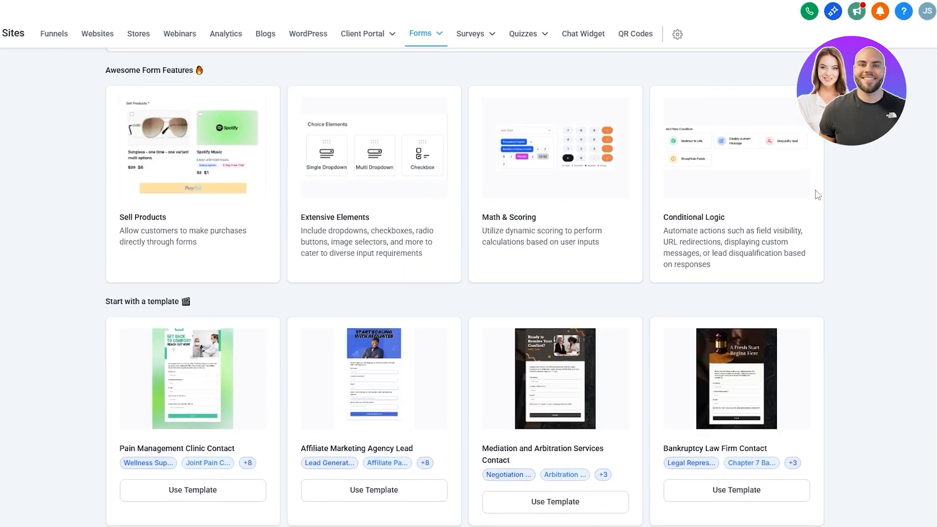
{"action": "scroll", "coordinate": [716, 140], "scroll_direction": "down", "scroll_amount": 1}
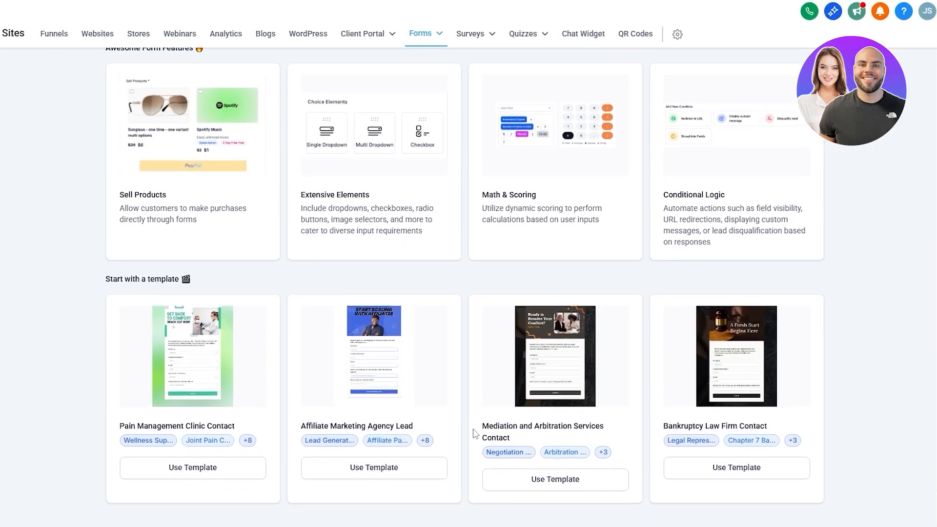
{"action": "scroll", "coordinate": [364, 336], "scroll_direction": "up", "scroll_amount": 4}
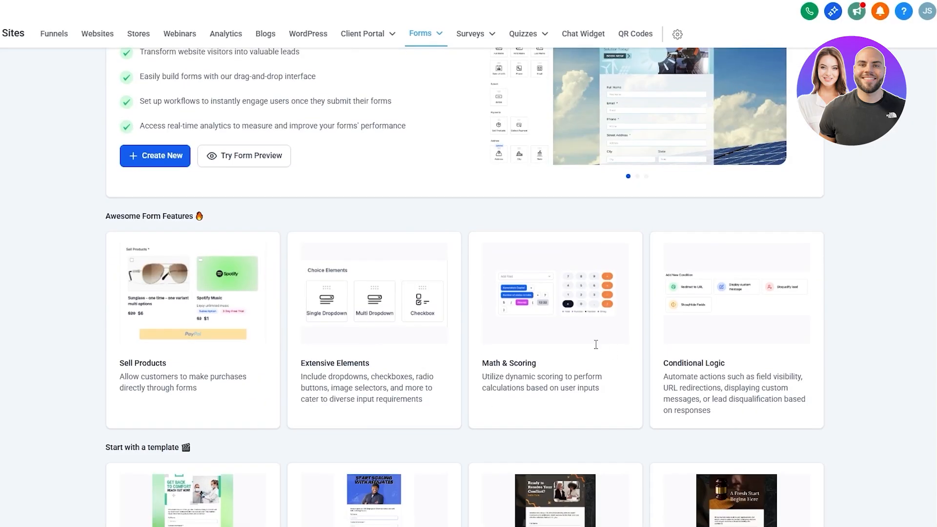
{"action": "scroll", "coordinate": [596, 345], "scroll_direction": "down", "scroll_amount": 4}
{"action": "scroll", "coordinate": [595, 340], "scroll_direction": "up", "scroll_amount": 6}
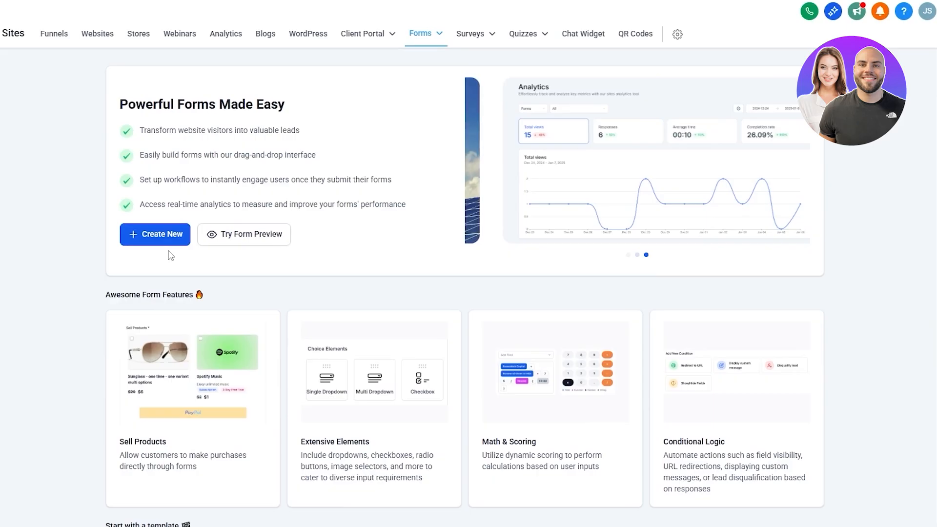
{"action": "scroll", "coordinate": [171, 256], "scroll_direction": "down", "scroll_amount": 6}
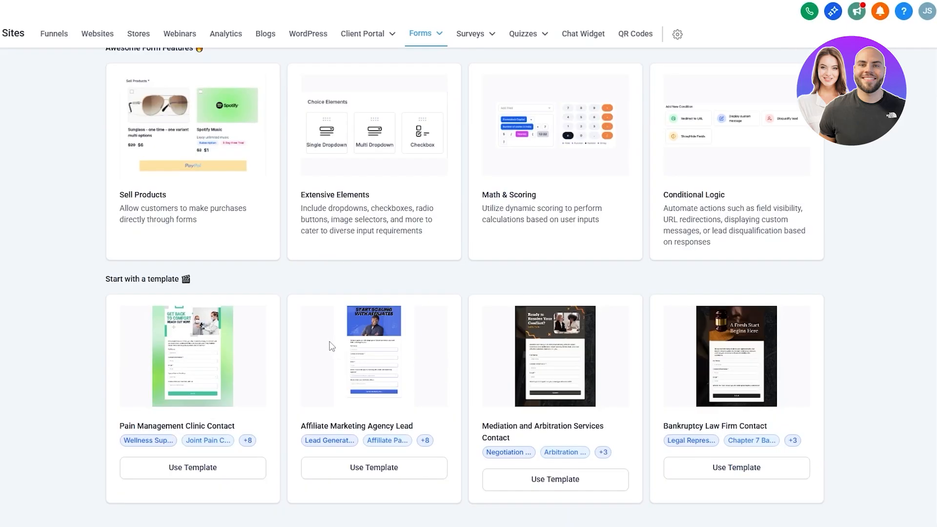
{"action": "scroll", "coordinate": [330, 346], "scroll_direction": "up", "scroll_amount": 6}
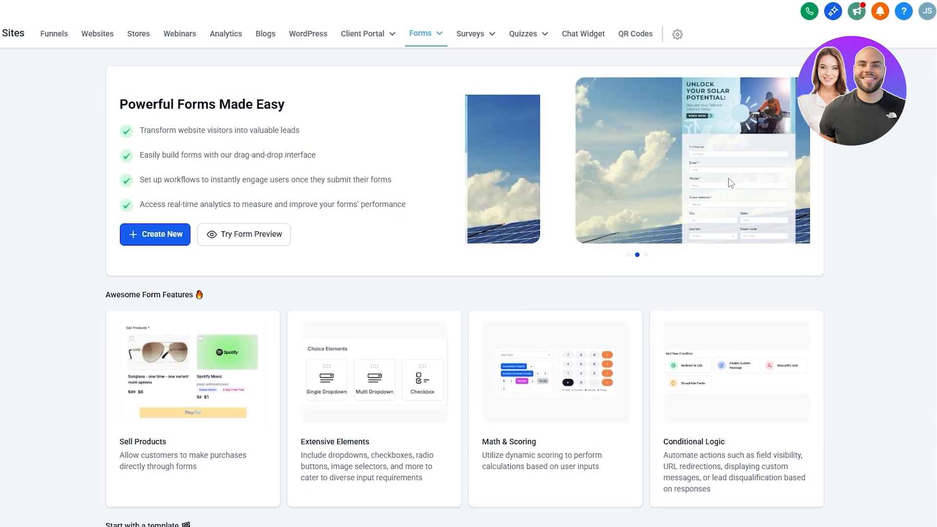
{"action": "scroll", "coordinate": [169, 390], "scroll_direction": "down", "scroll_amount": 6}
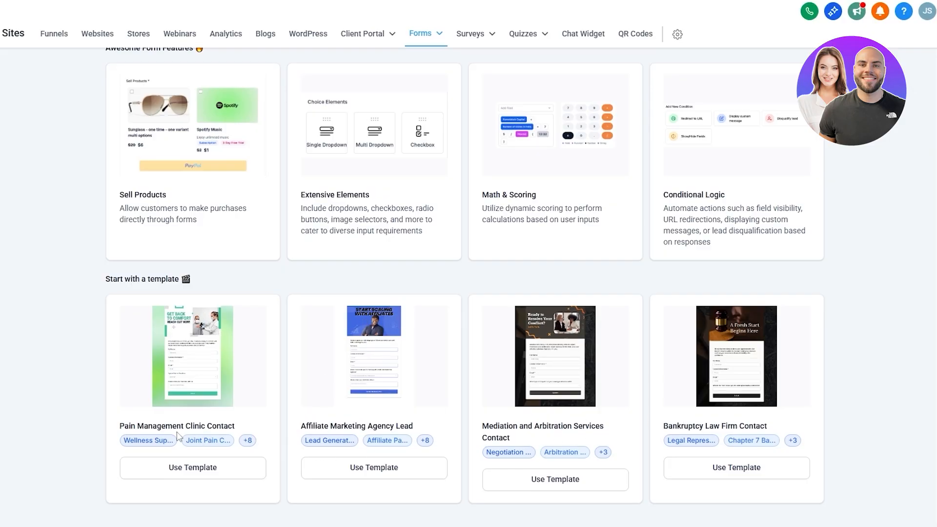
{"action": "scroll", "coordinate": [682, 273], "scroll_direction": "up", "scroll_amount": 5}
{"action": "scroll", "coordinate": [658, 317], "scroll_direction": "down", "scroll_amount": 5}
{"action": "scroll", "coordinate": [488, 393], "scroll_direction": "up", "scroll_amount": 5}
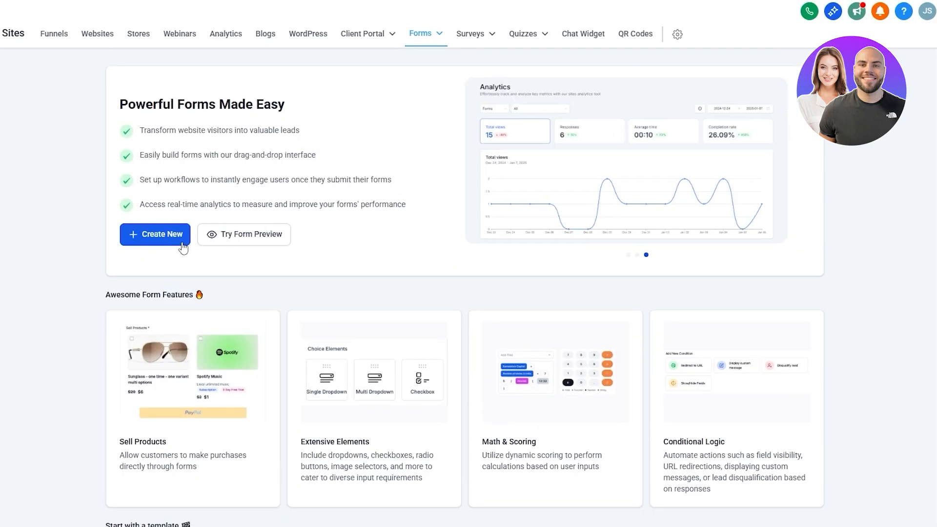
- Read the four benefits listed under Powerful Forms Made Easy and return to the form templates
{"action": "left_click_drag", "start_coordinate": [140, 131], "coordinate": [274, 131]}
{"action": "left_click", "coordinate": [357, 145]}
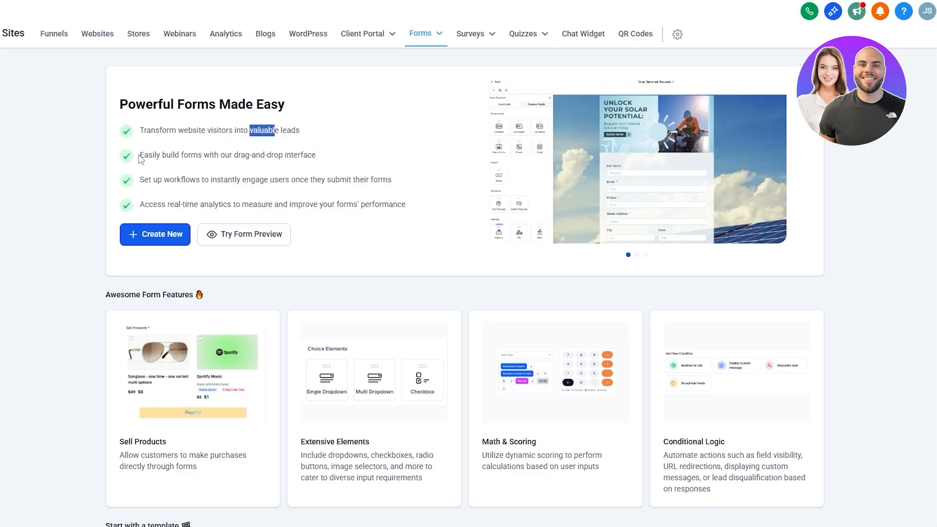
{"action": "left_click_drag", "start_coordinate": [143, 156], "coordinate": [250, 157]}
{"action": "left_click_drag", "start_coordinate": [158, 180], "coordinate": [217, 182]}
{"action": "left_click", "coordinate": [250, 201]}
{"action": "left_click_drag", "start_coordinate": [145, 203], "coordinate": [185, 203]}
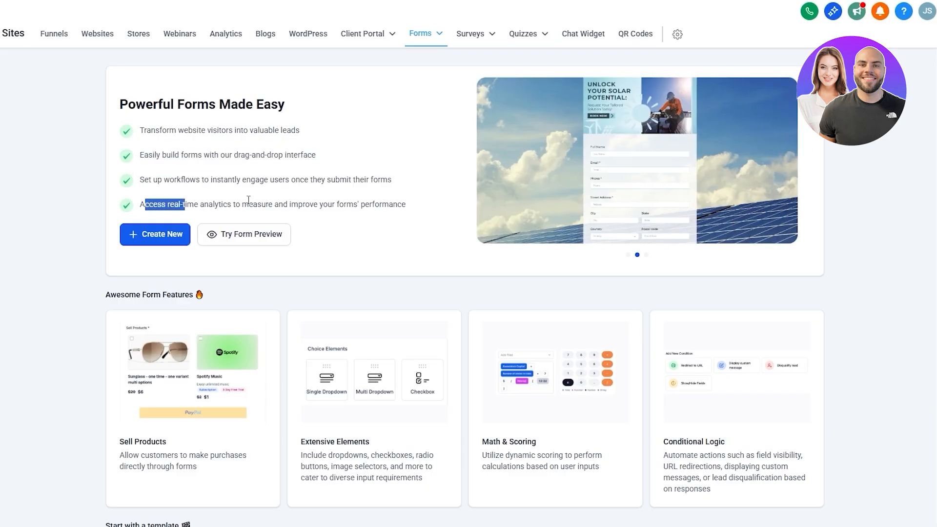
{"action": "left_click", "coordinate": [248, 200]}
{"action": "scroll", "coordinate": [255, 200], "scroll_direction": "down", "scroll_amount": 5}
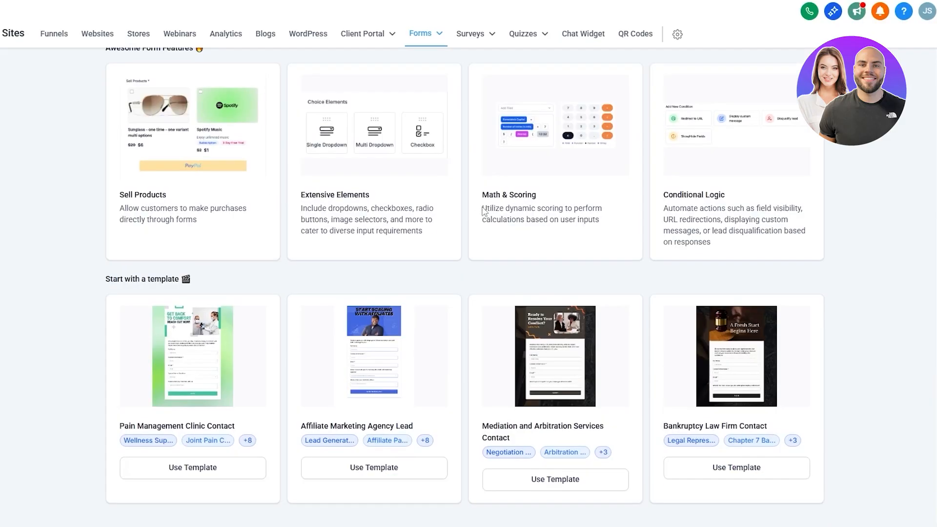
- Review the Extensive Elements and Conditional Logic feature cards and create a new form
{"action": "left_click_drag", "start_coordinate": [309, 195], "coordinate": [340, 195]}
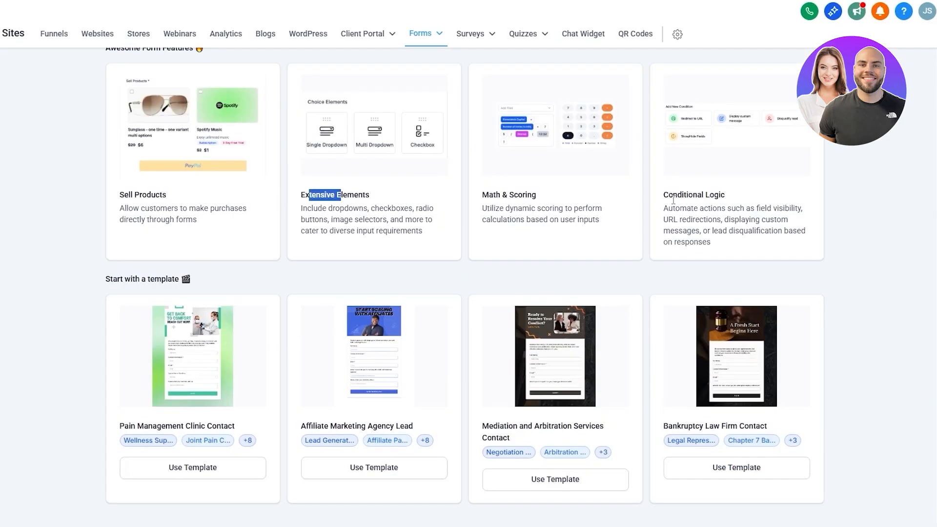
{"action": "left_click_drag", "start_coordinate": [674, 196], "coordinate": [725, 196]}
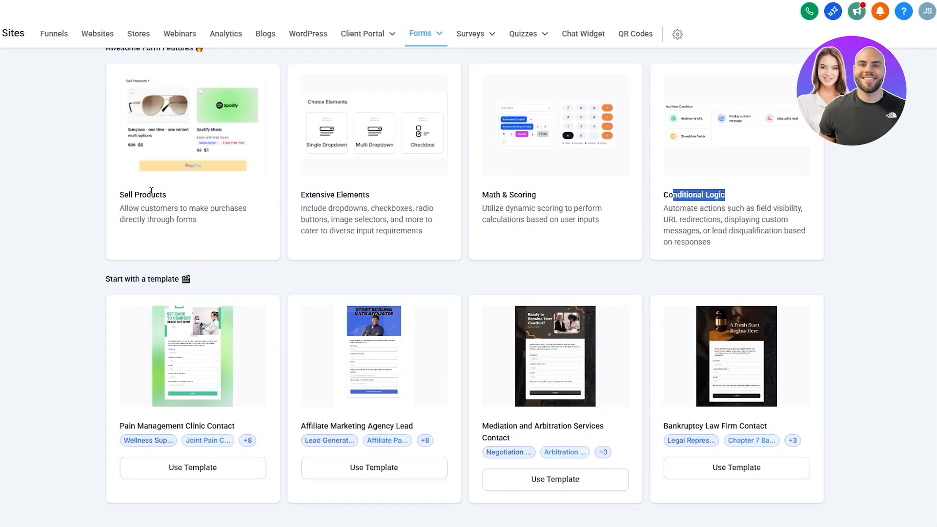
{"action": "scroll", "coordinate": [541, 388], "scroll_direction": "up", "scroll_amount": 5}
{"action": "left_click", "coordinate": [152, 236]}
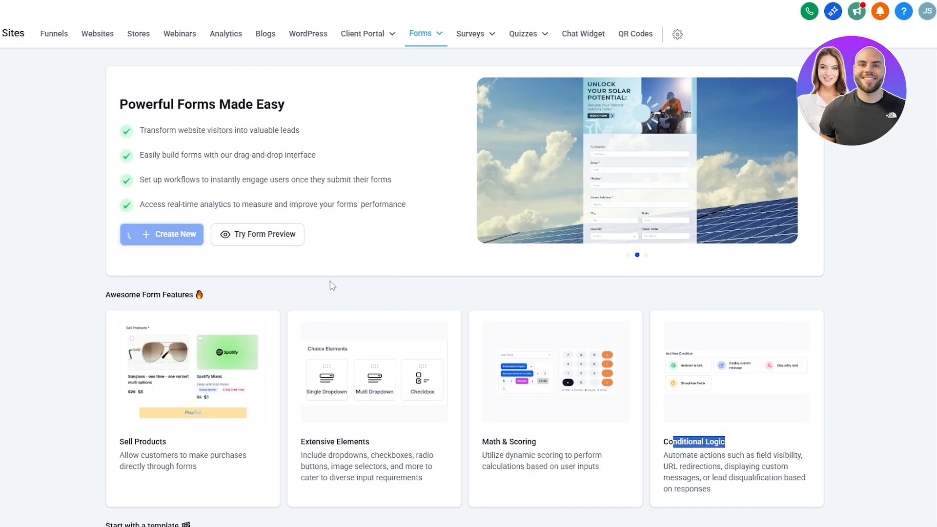
{"action": "scroll", "coordinate": [739, 361], "scroll_direction": "down", "scroll_amount": 5}
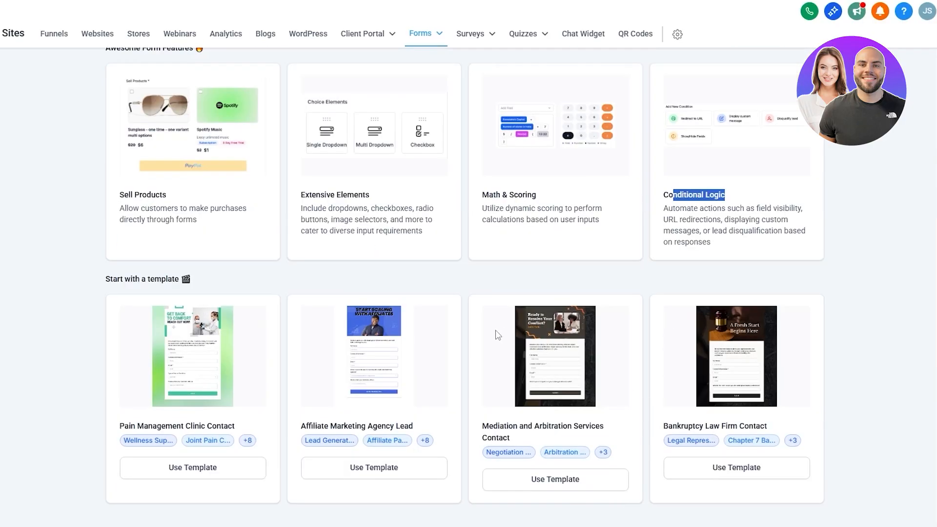
{"action": "scroll", "coordinate": [495, 335], "scroll_direction": "up", "scroll_amount": 5}
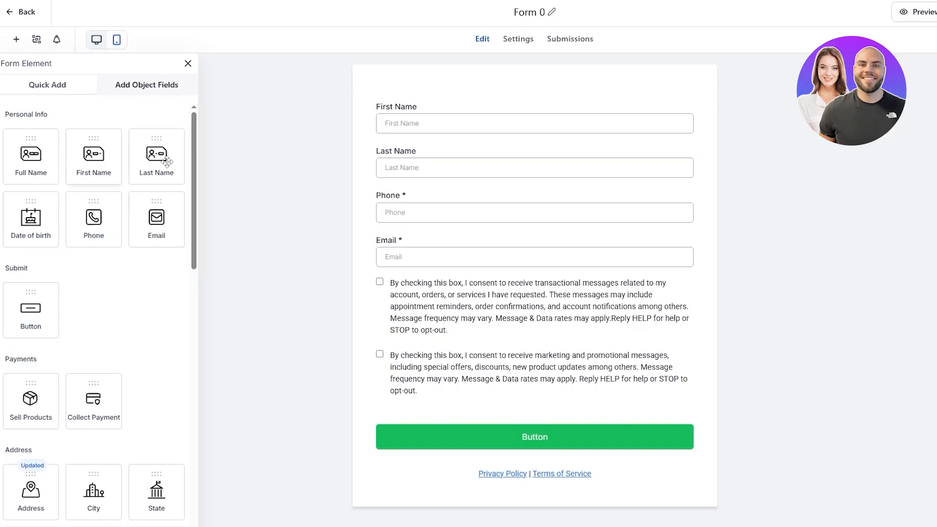
- Examine the available form elements, from Personal Info to Other Elements, and the default fields and consent block on the new form
{"action": "left_click_drag", "start_coordinate": [32, 114], "coordinate": [33, 114]}
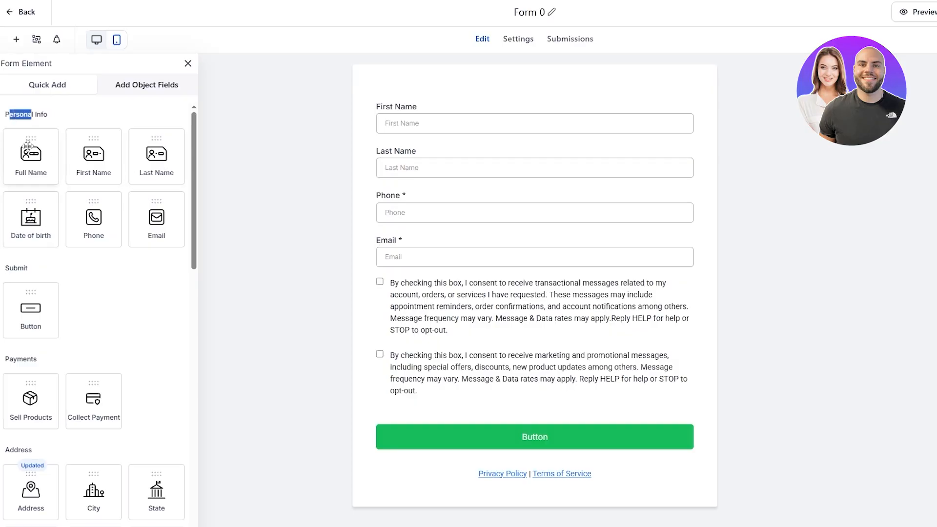
{"action": "scroll", "coordinate": [77, 266], "scroll_direction": "down", "scroll_amount": 3}
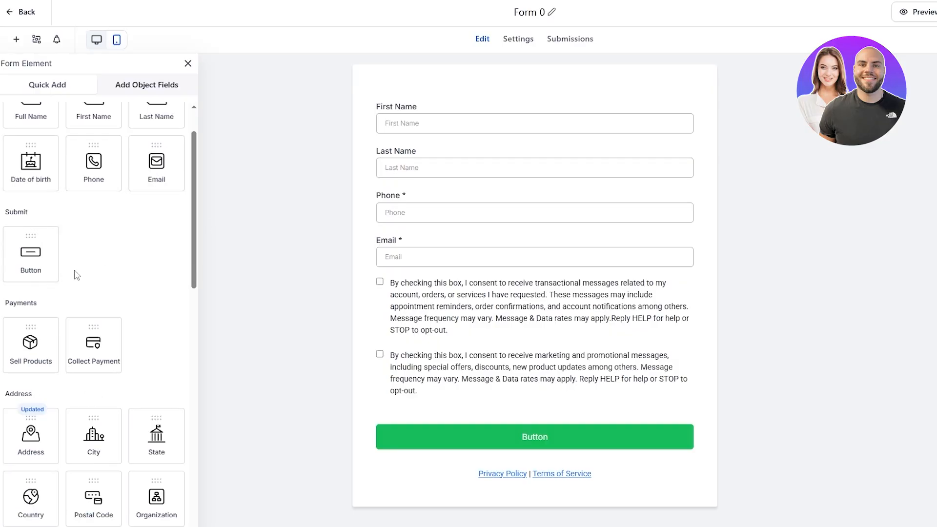
{"action": "scroll", "coordinate": [36, 236], "scroll_direction": "down", "scroll_amount": 3}
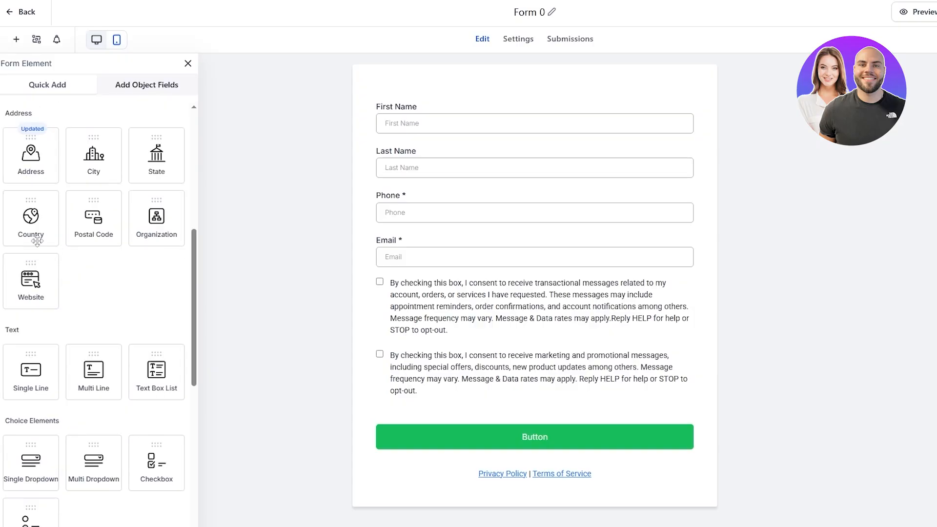
{"action": "scroll", "coordinate": [90, 249], "scroll_direction": "down", "scroll_amount": 3}
{"action": "scroll", "coordinate": [100, 278], "scroll_direction": "down", "scroll_amount": 3}
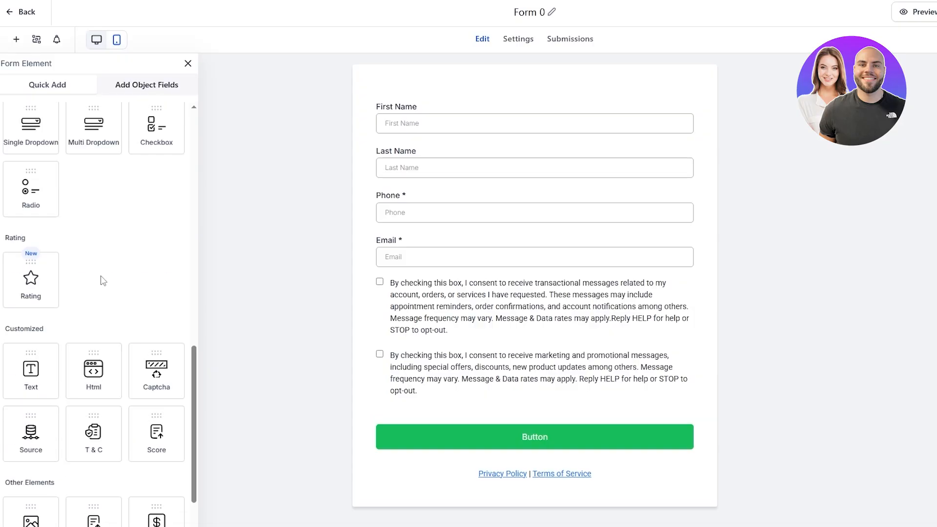
{"action": "scroll", "coordinate": [125, 328], "scroll_direction": "down", "scroll_amount": 2}
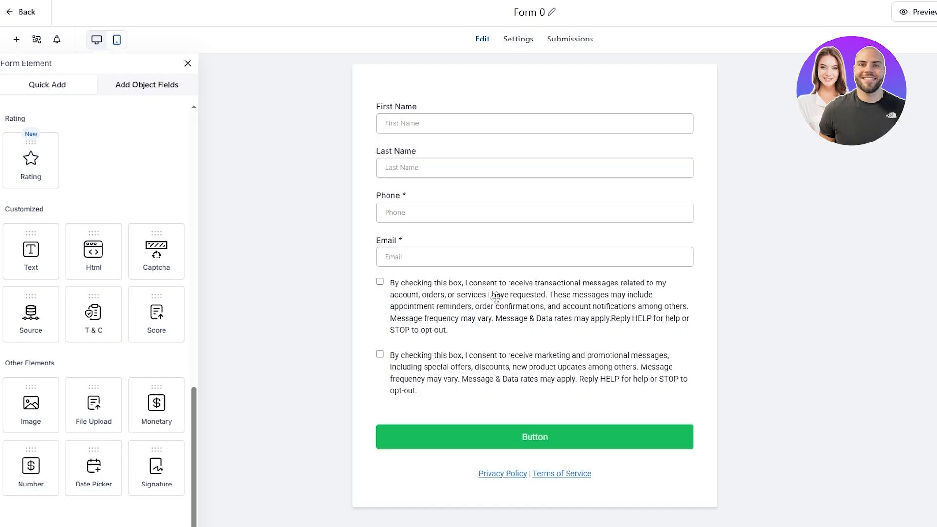
{"action": "left_click", "coordinate": [477, 300]}
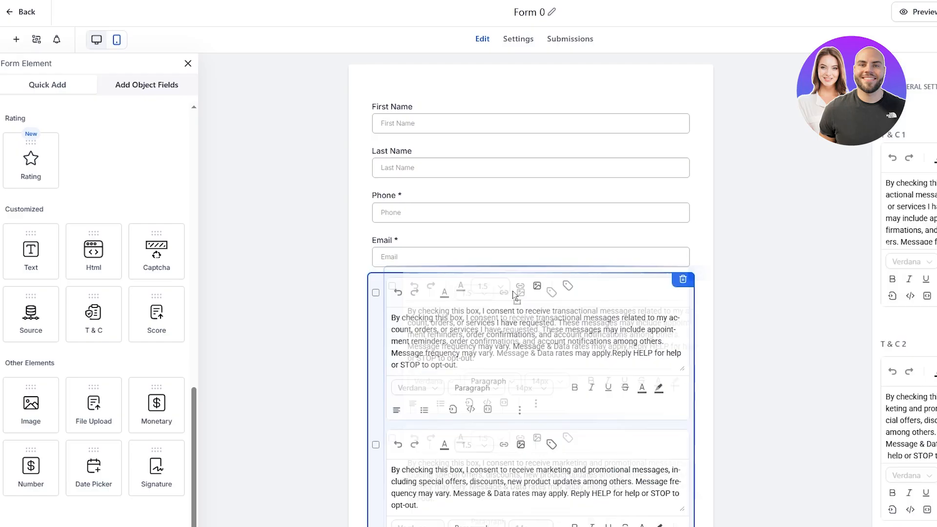
{"action": "left_click", "coordinate": [757, 253]}
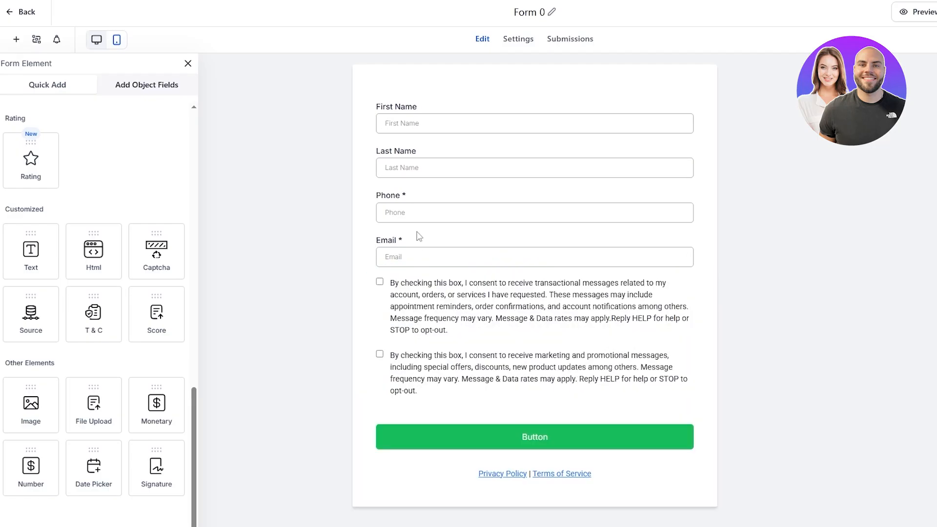
{"action": "left_click_drag", "start_coordinate": [377, 106], "coordinate": [522, 131]}
{"action": "left_click", "coordinate": [725, 202]}
- Delete the second terms and conditions entry, the marketing and promotional messages consent, from the form's consent block
{"action": "left_click", "coordinate": [423, 377]}
{"action": "scroll", "coordinate": [400, 381], "scroll_direction": "down", "scroll_amount": 2}
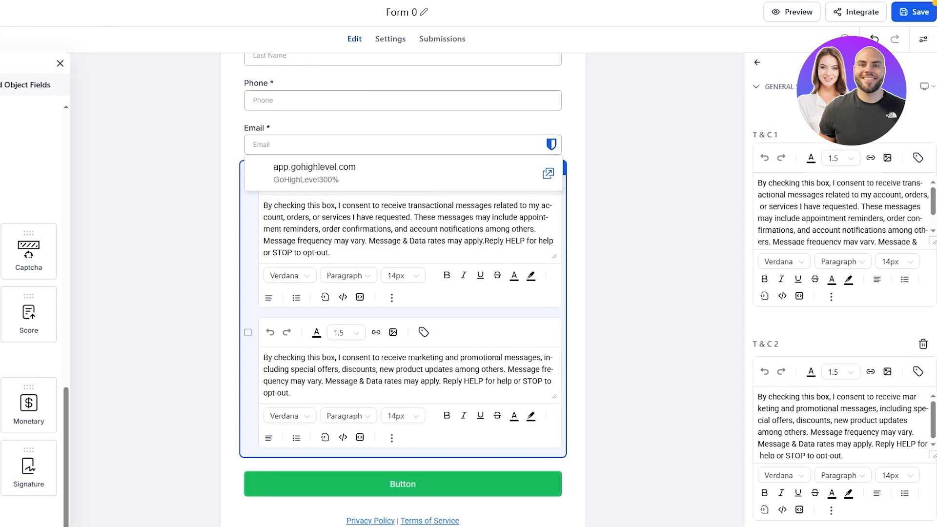
{"action": "scroll", "coordinate": [868, 265], "scroll_direction": "down", "scroll_amount": 2}
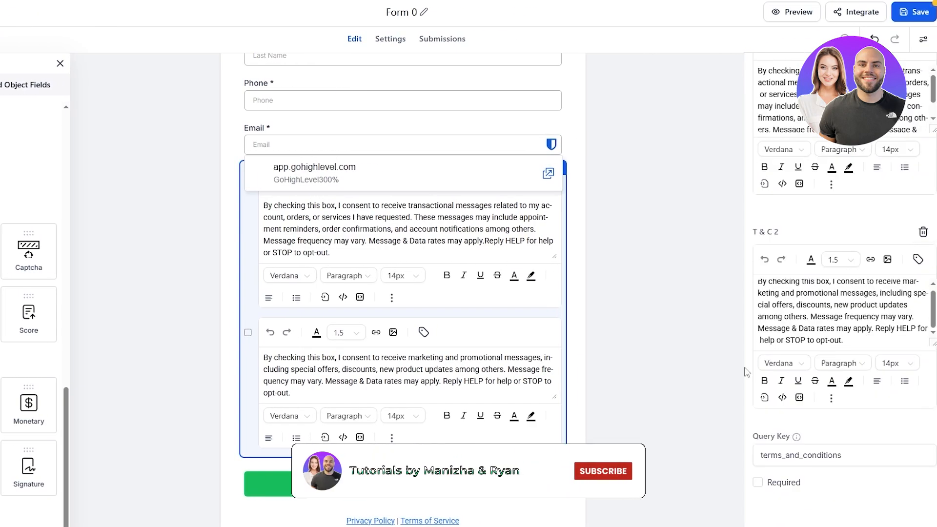
{"action": "left_click", "coordinate": [923, 232]}
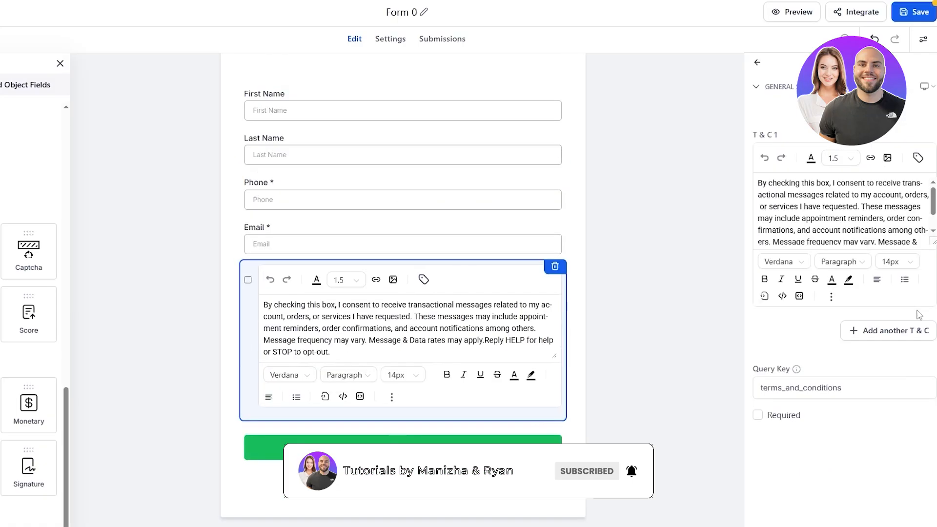
{"action": "left_click", "coordinate": [595, 339]}
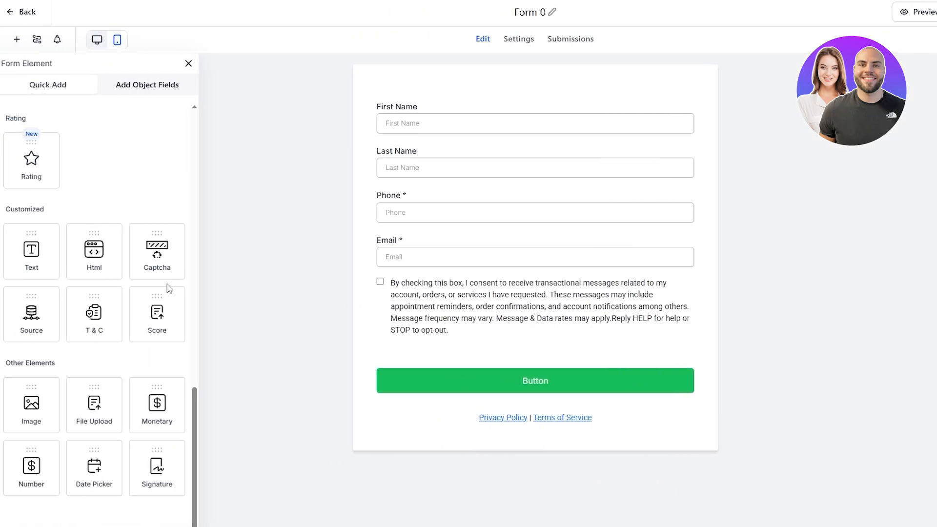
- Add an image element above the First Name field and upload the "We Are Hiring" banner to it
{"action": "scroll", "coordinate": [115, 289], "scroll_direction": "up", "scroll_amount": 5}
{"action": "scroll", "coordinate": [115, 289], "scroll_direction": "down", "scroll_amount": 5}
{"action": "left_click_drag", "start_coordinate": [27, 412], "coordinate": [476, 103]}
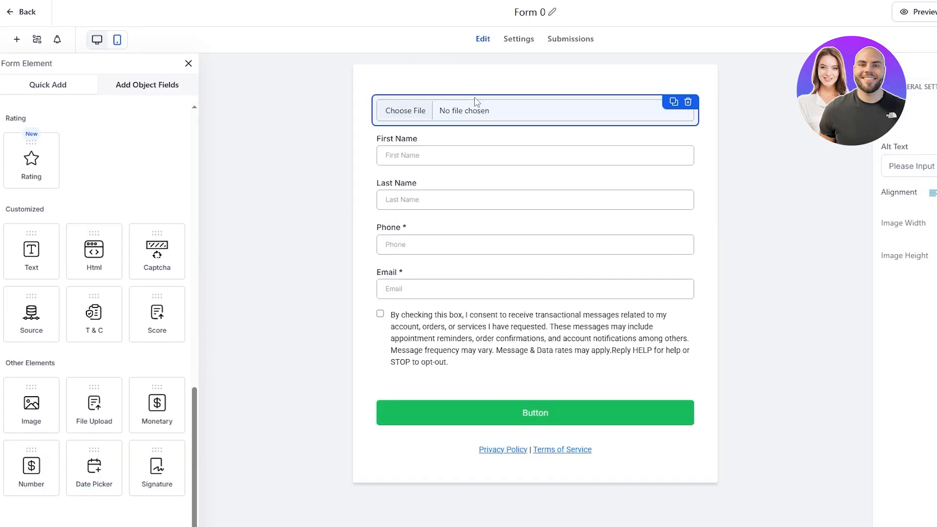
{"action": "left_click", "coordinate": [482, 115]}
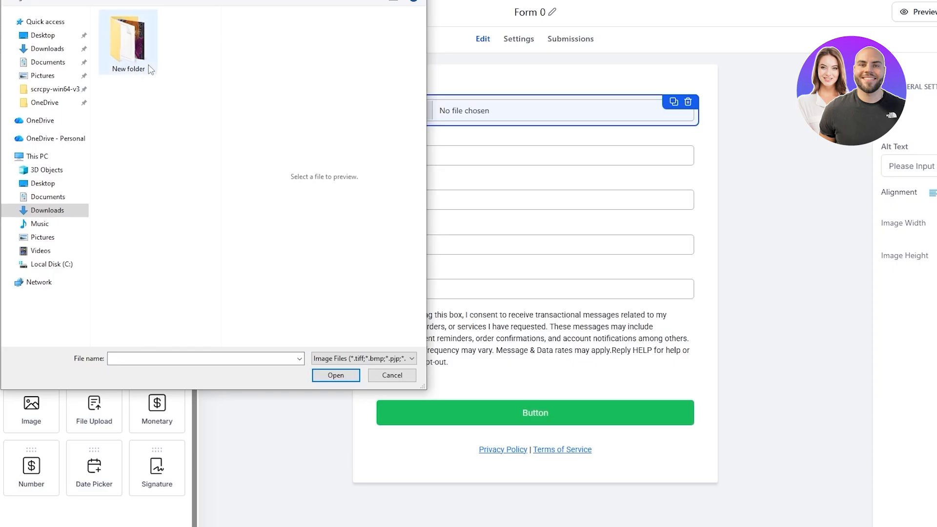
{"action": "key", "text": "Escape"}
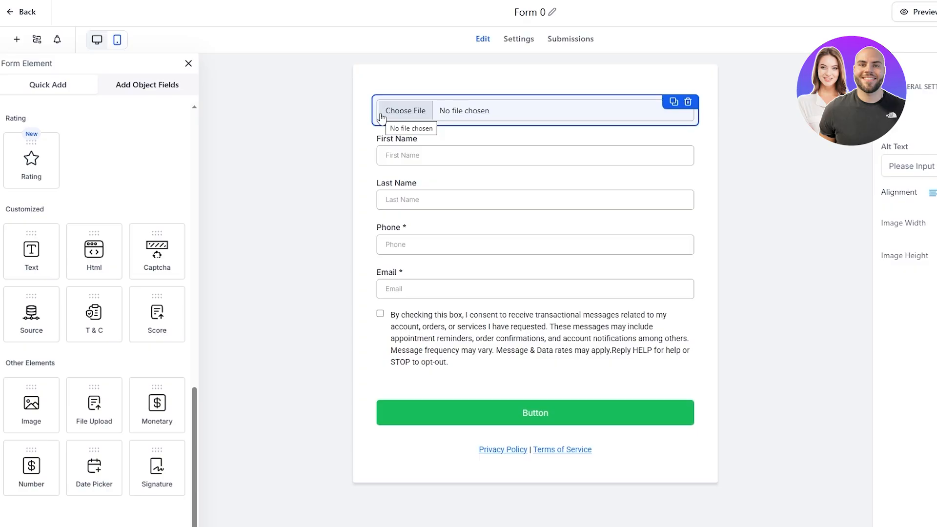
{"action": "scroll", "coordinate": [161, 303], "scroll_direction": "up", "scroll_amount": 10}
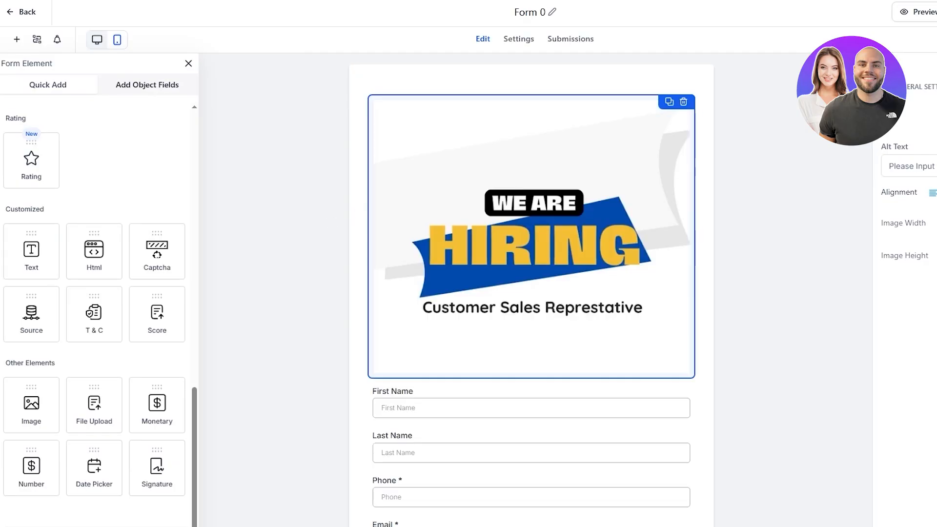
{"action": "left_click", "coordinate": [759, 238]}
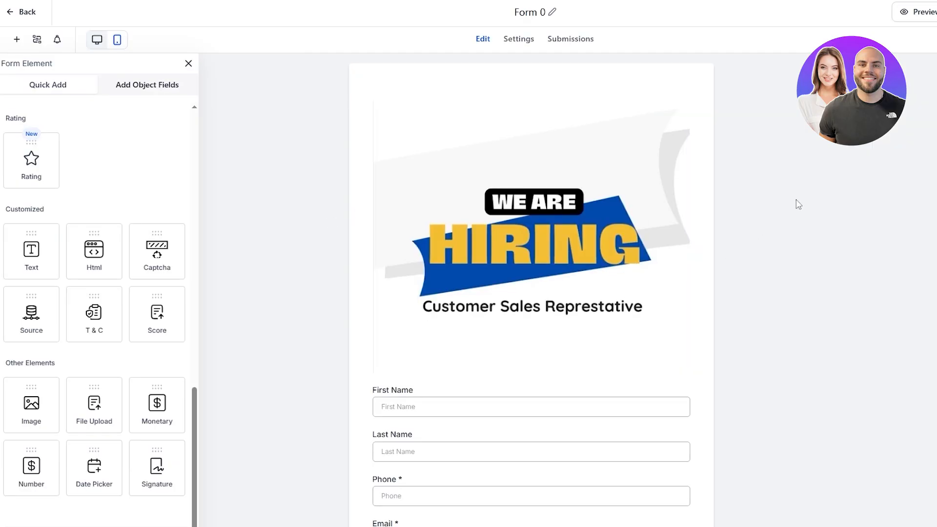
- Add a File Upload field between Email and the consent checkbox and label it "Submit Your Resume Here"
{"action": "scroll", "coordinate": [796, 202], "scroll_direction": "down", "scroll_amount": 4}
{"action": "left_click_drag", "start_coordinate": [374, 171], "coordinate": [396, 174]}
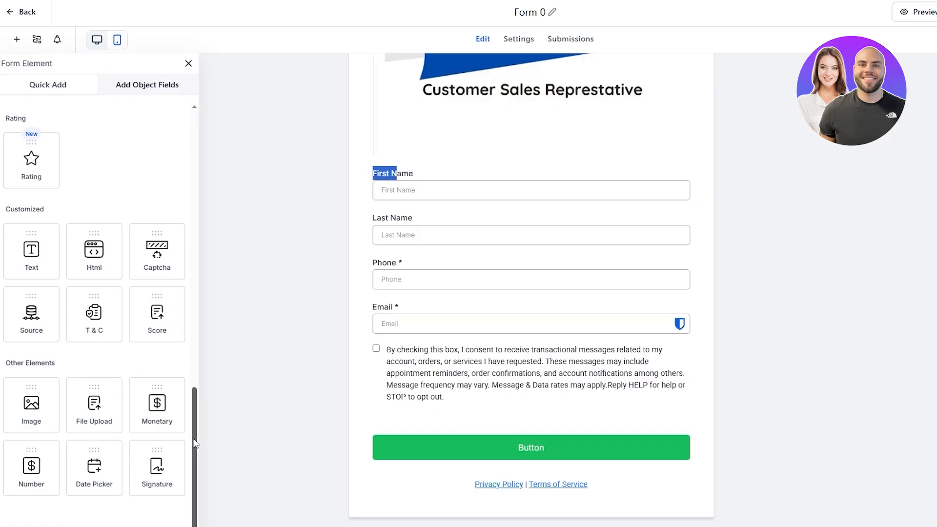
{"action": "left_click_drag", "start_coordinate": [88, 411], "coordinate": [398, 361]}
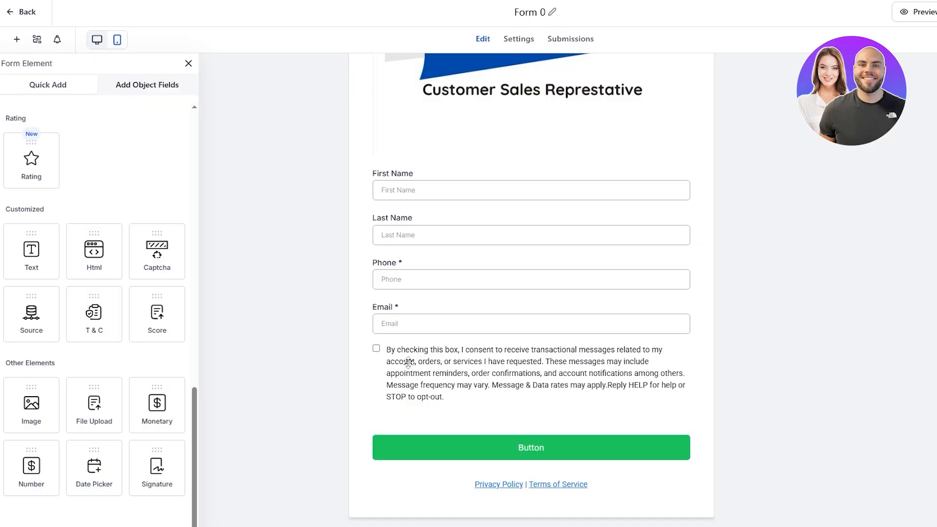
{"action": "scroll", "coordinate": [429, 287], "scroll_direction": "down", "scroll_amount": 2}
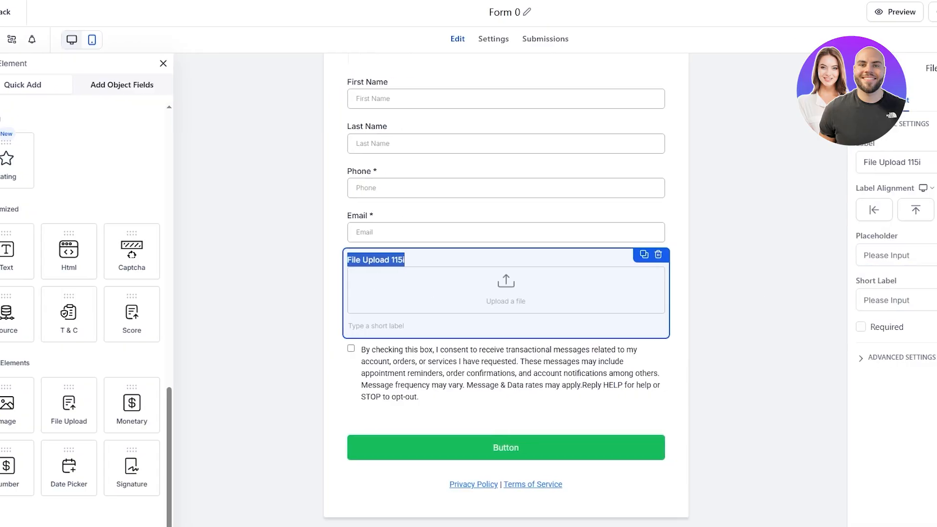
{"action": "triple_click", "coordinate": [794, 163]}
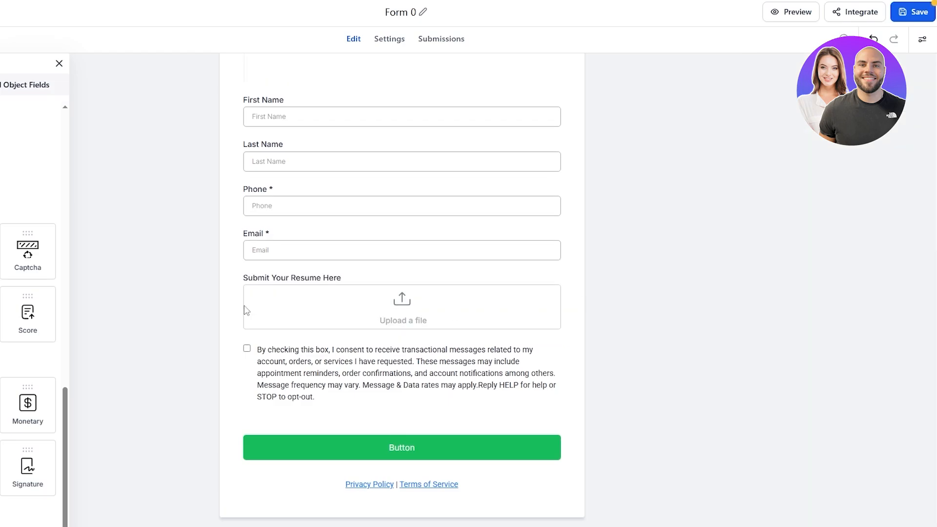
- Make the "Submit Your Resume Here" upload field required
{"action": "left_click", "coordinate": [267, 282]}
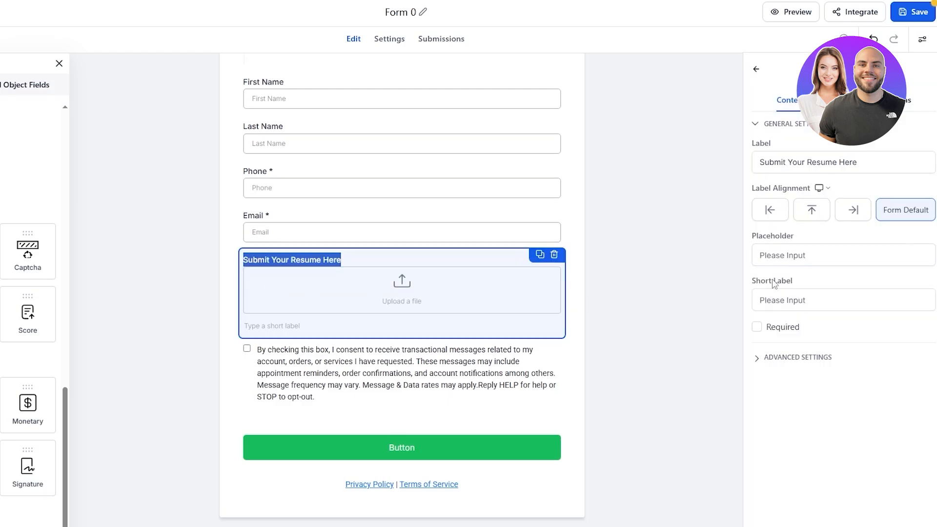
{"action": "left_click", "coordinate": [757, 326]}
{"action": "left_click", "coordinate": [601, 379]}
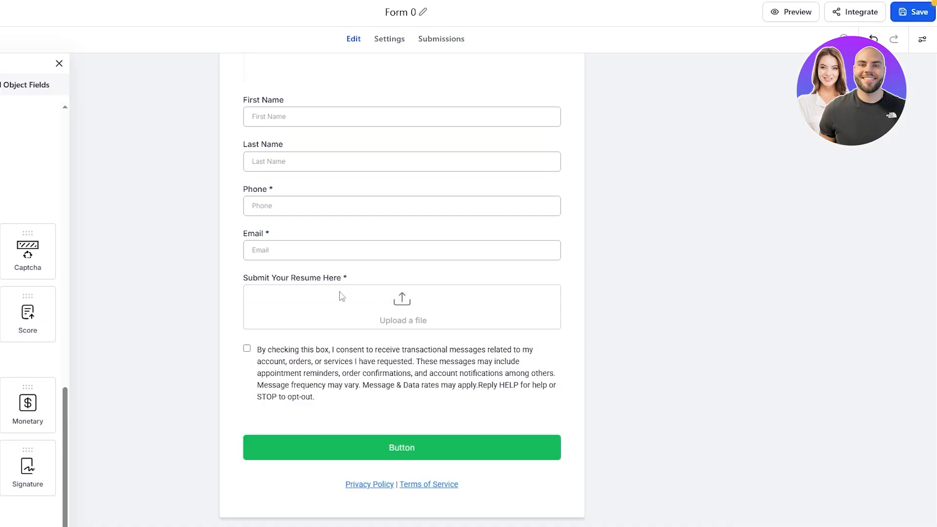
- Make the First Name and Last Name fields required, and check the settings of the Phone and Email fields
{"action": "scroll", "coordinate": [286, 190], "scroll_direction": "up", "scroll_amount": 2}
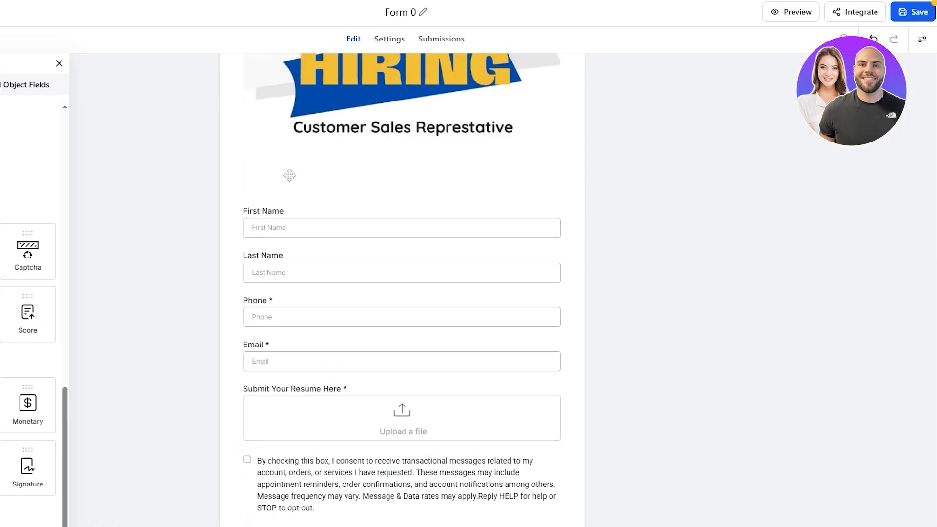
{"action": "left_click", "coordinate": [274, 214]}
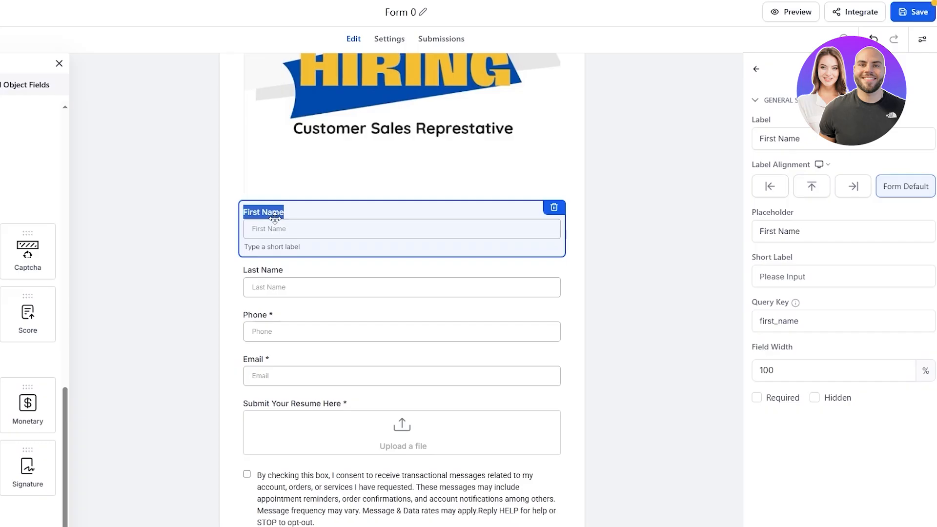
{"action": "left_click", "coordinate": [778, 372]}
{"action": "left_click", "coordinate": [770, 398]}
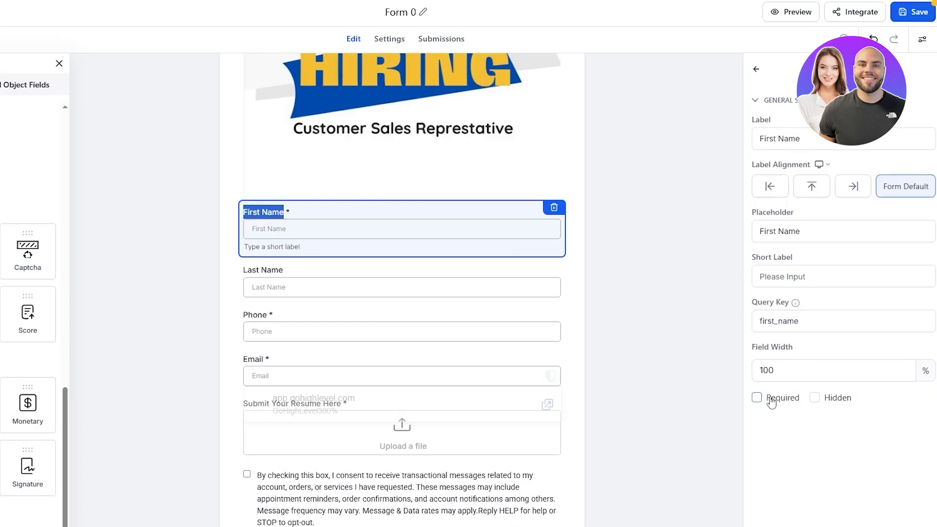
{"action": "left_click", "coordinate": [347, 271]}
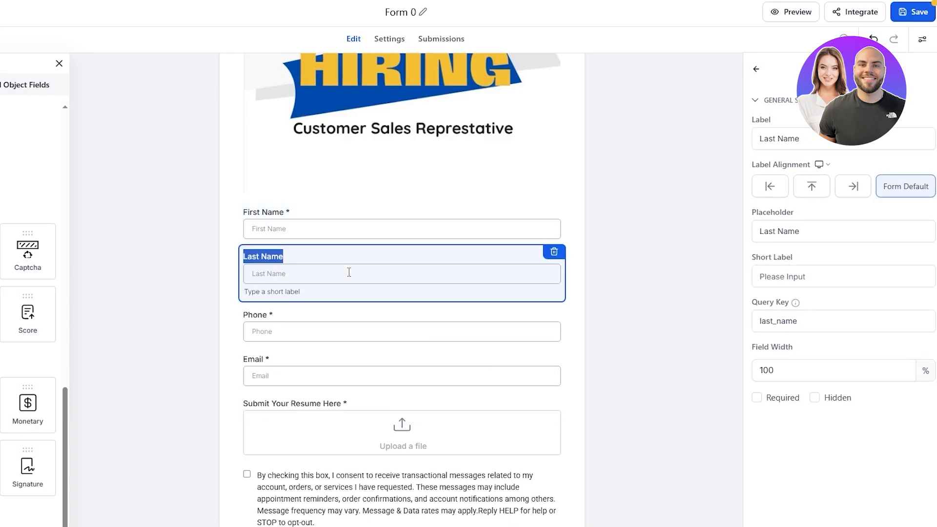
{"action": "left_click", "coordinate": [772, 403]}
{"action": "left_click", "coordinate": [281, 331]}
{"action": "left_click", "coordinate": [279, 364]}
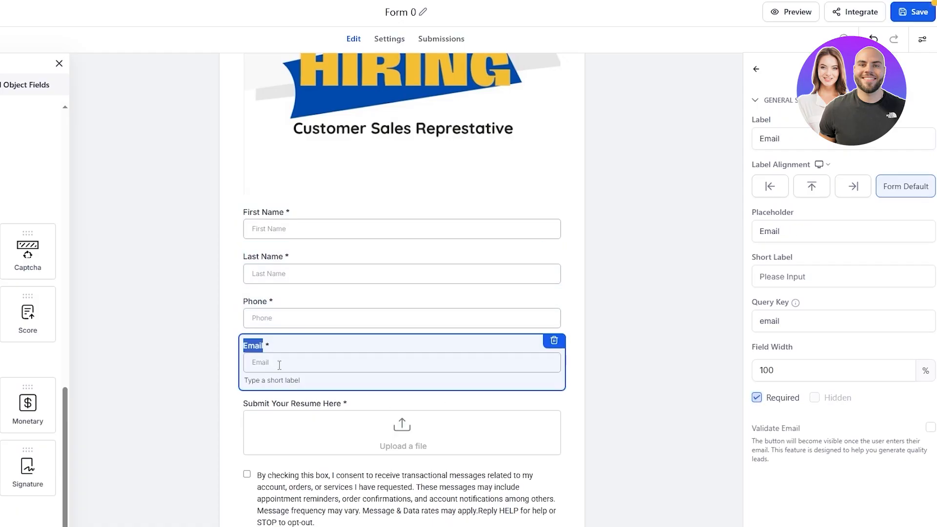
{"action": "left_click", "coordinate": [644, 332]}
- Change the text of the green button at the end of the form to "Submit"
{"action": "scroll", "coordinate": [644, 330], "scroll_direction": "down", "scroll_amount": 3}
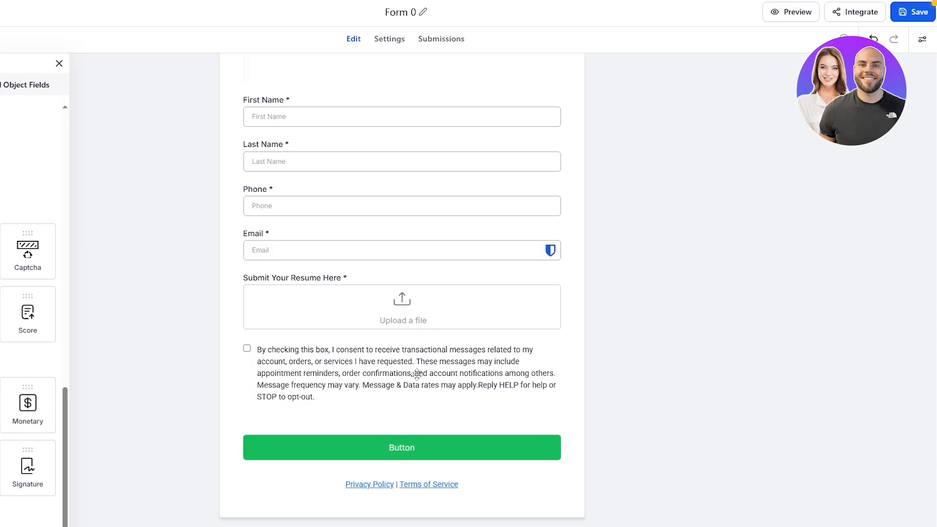
{"action": "left_click", "coordinate": [402, 448]}
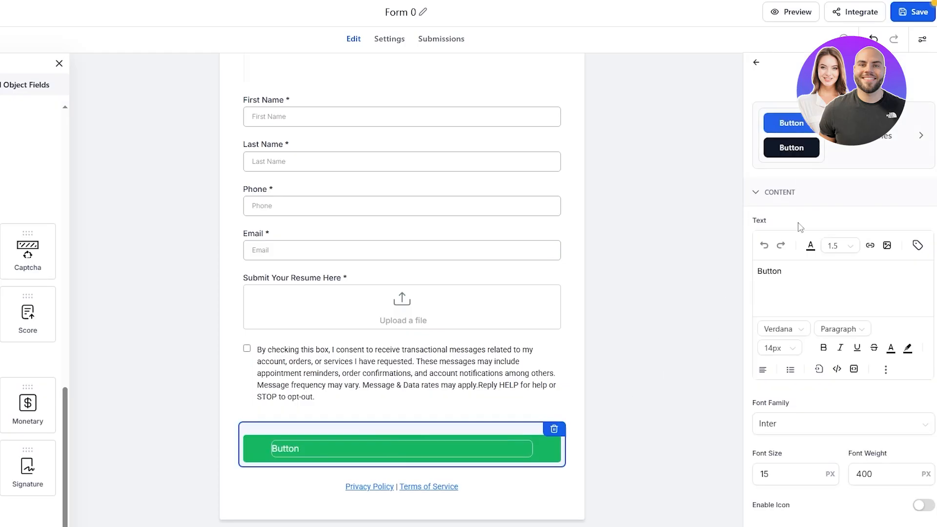
{"action": "key", "text": "ctrl+a"}
{"action": "type", "text": "Submit"}
- Examine the preset styles and styling options of the Submit button, and review the form from the hiring banner to its end
{"action": "left_click", "coordinate": [844, 137]}
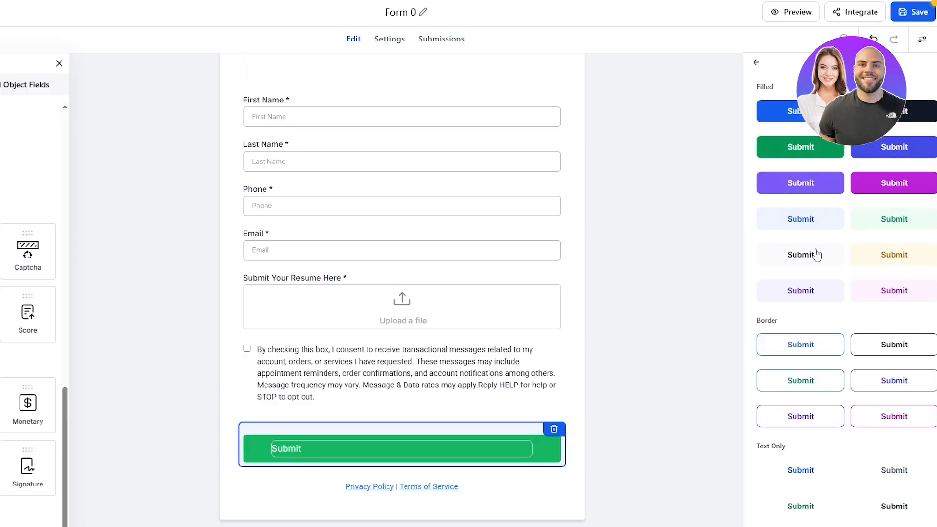
{"action": "scroll", "coordinate": [872, 392], "scroll_direction": "down", "scroll_amount": 2}
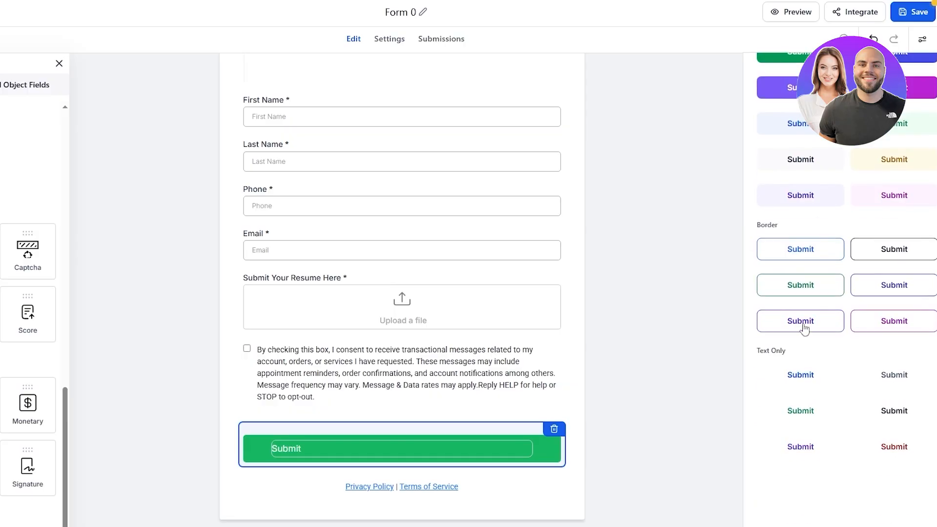
{"action": "scroll", "coordinate": [795, 309], "scroll_direction": "up", "scroll_amount": 2}
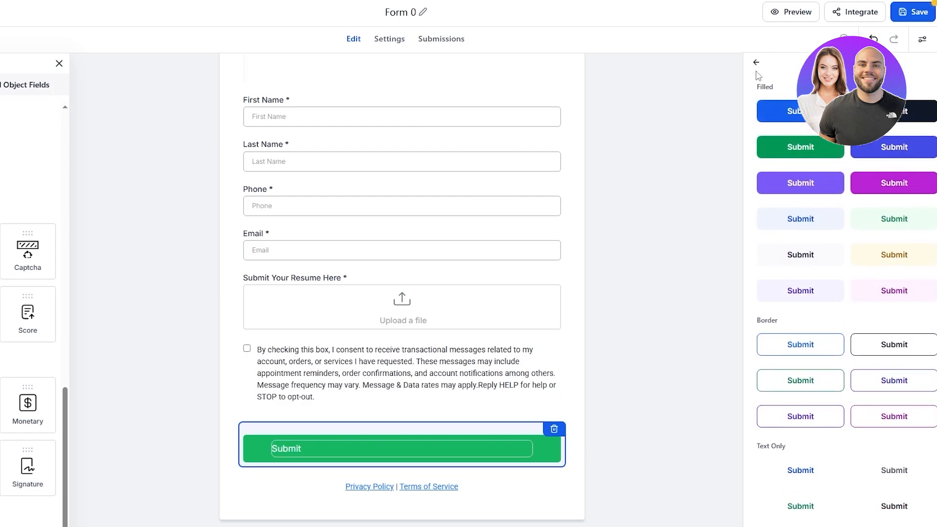
{"action": "left_click", "coordinate": [757, 63]}
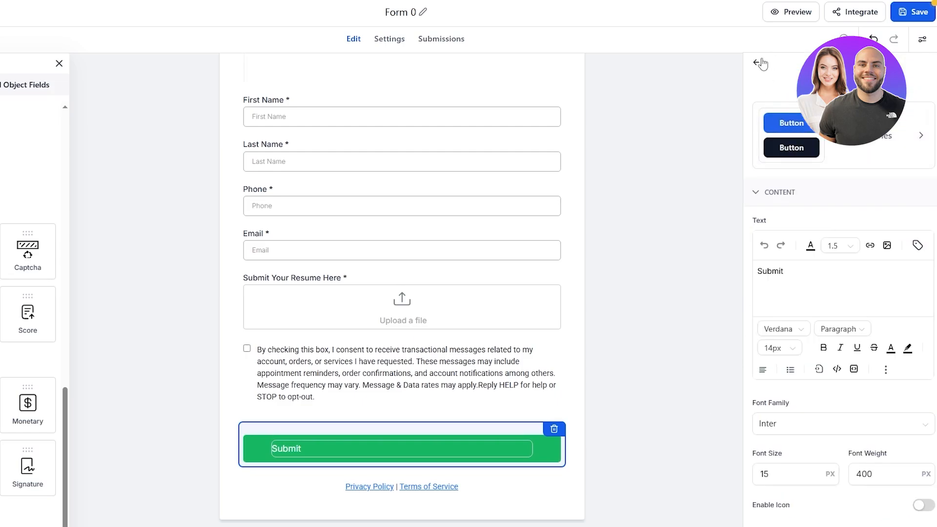
{"action": "scroll", "coordinate": [794, 429], "scroll_direction": "down", "scroll_amount": 5}
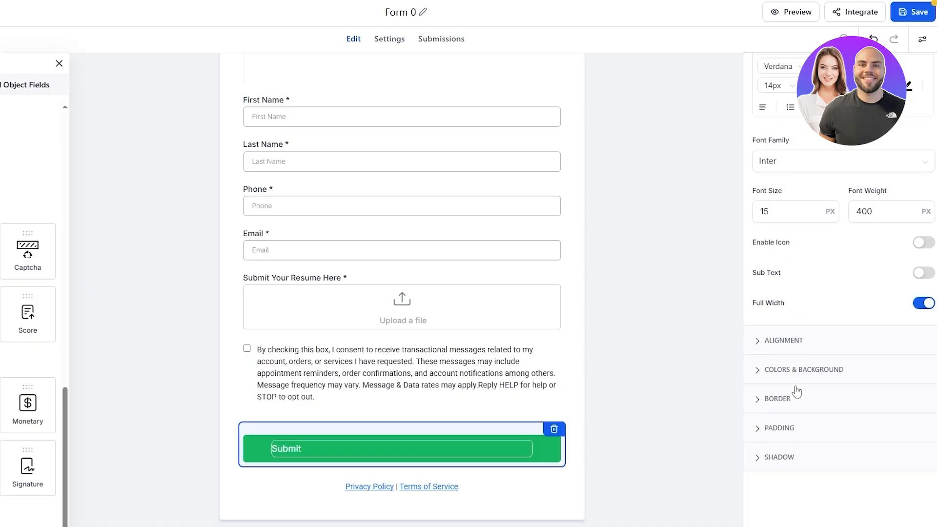
{"action": "left_click", "coordinate": [681, 421]}
{"action": "scroll", "coordinate": [348, 405], "scroll_direction": "up", "scroll_amount": 6}
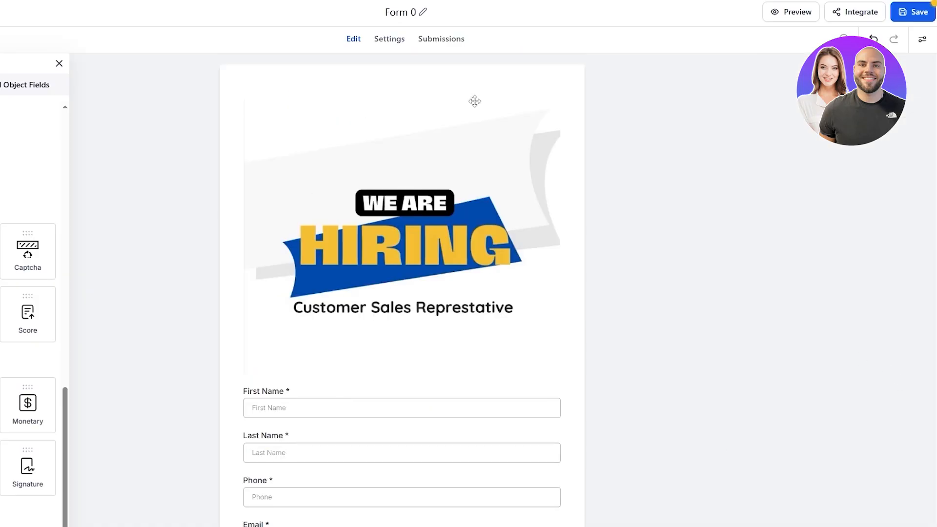
{"action": "scroll", "coordinate": [447, 142], "scroll_direction": "down", "scroll_amount": 6}
{"action": "scroll", "coordinate": [397, 266], "scroll_direction": "up", "scroll_amount": 6}
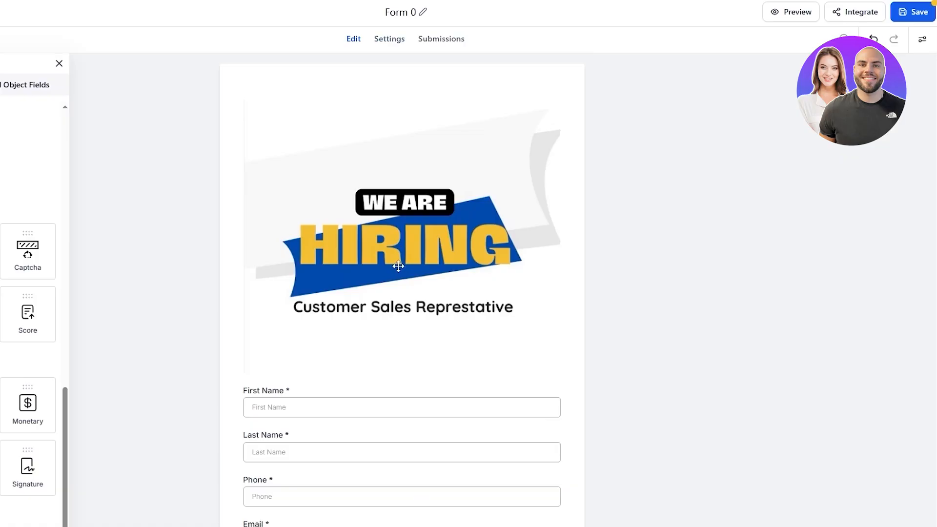
- In the form settings, replace the On Submit message's heading with "Thank you For Applying!" and add "we'll get back to you soon." to the text below
{"action": "left_click", "coordinate": [389, 44]}
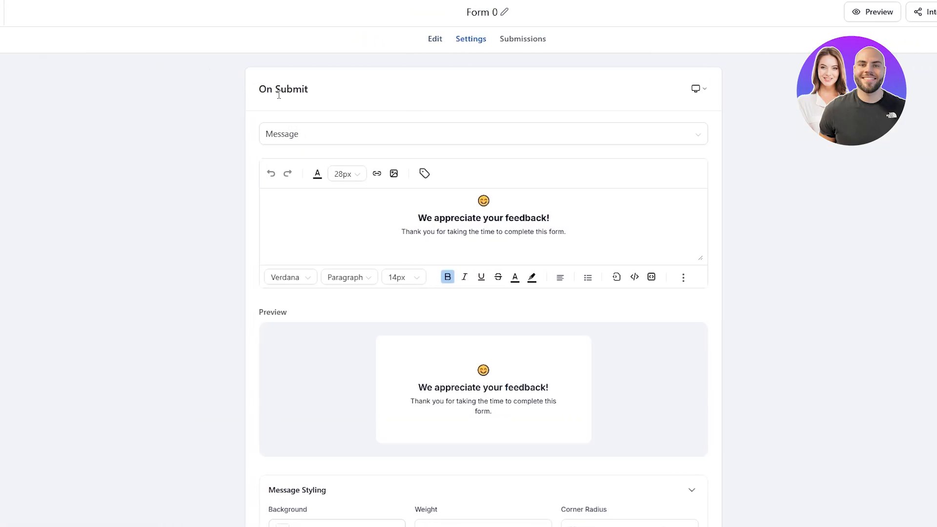
{"action": "left_click_drag", "start_coordinate": [274, 93], "coordinate": [330, 85]}
{"action": "left_click", "coordinate": [330, 88]}
{"action": "left_click", "coordinate": [502, 233]}
{"action": "left_click_drag", "start_coordinate": [505, 217], "coordinate": [544, 218]}
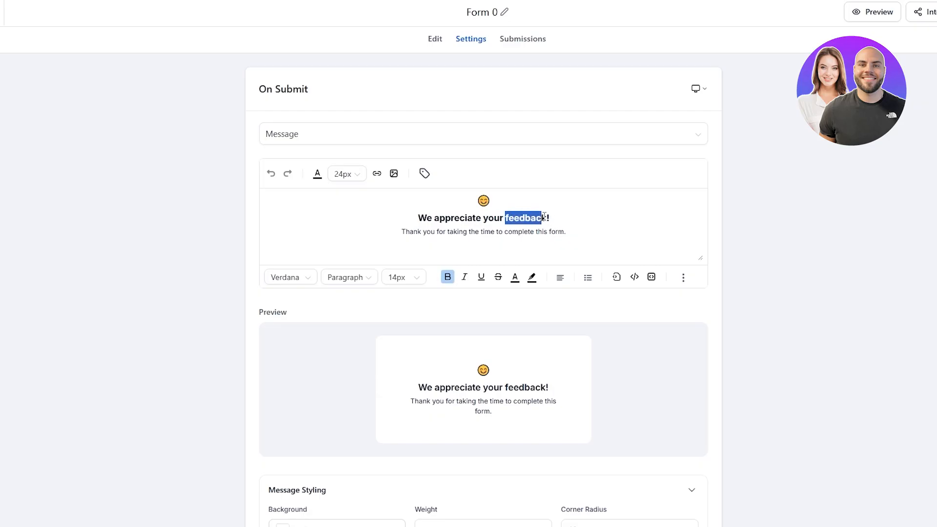
{"action": "left_click", "coordinate": [935, 277]}
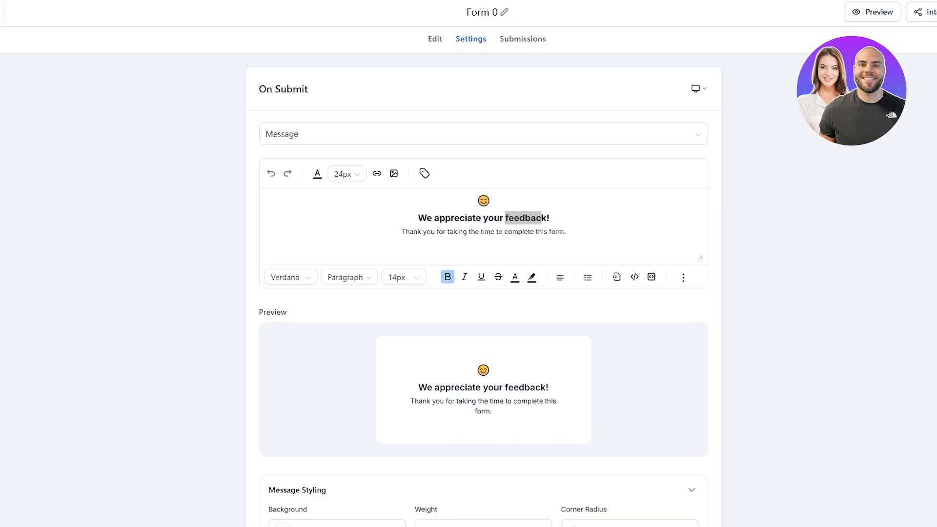
{"action": "left_click", "coordinate": [472, 217]}
{"action": "scroll", "coordinate": [707, 251], "scroll_direction": "down", "scroll_amount": 3}
{"action": "scroll", "coordinate": [665, 235], "scroll_direction": "up", "scroll_amount": 3}
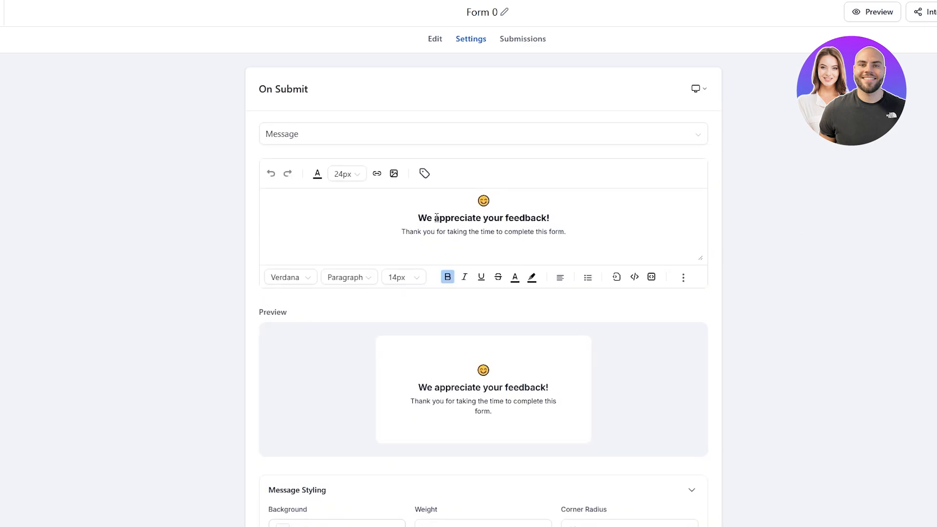
{"action": "left_click_drag", "start_coordinate": [505, 217], "coordinate": [553, 218]}
{"action": "left_click", "coordinate": [553, 218]}
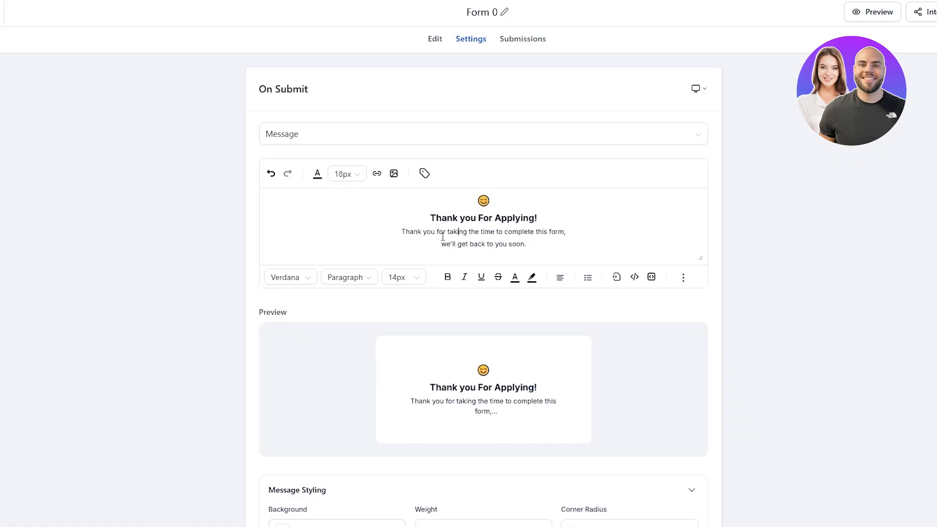
- Delete "Thank you for taking the time to complete this form," from the On Submit message and check its preview
{"action": "left_click_drag", "start_coordinate": [443, 240], "coordinate": [567, 234]}
{"action": "left_click", "coordinate": [371, 222]}
{"action": "left_click", "coordinate": [431, 238]}
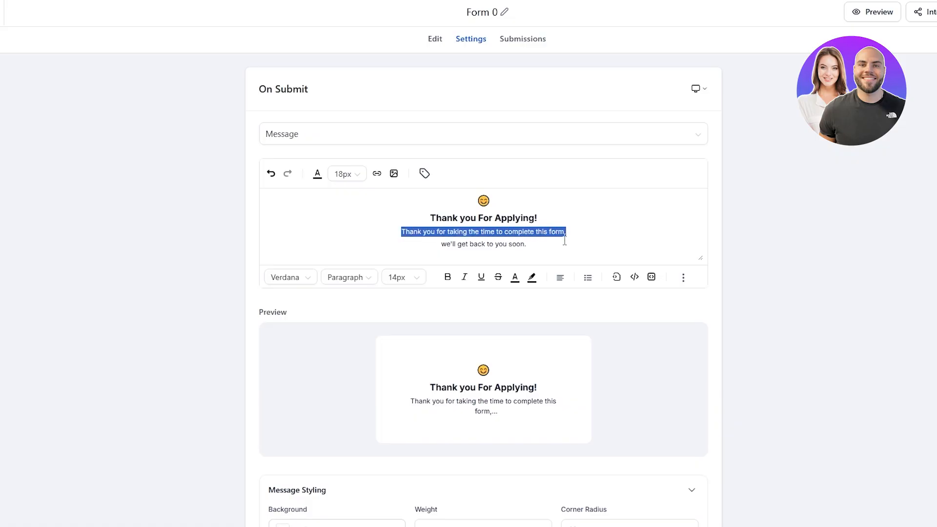
{"action": "key", "text": "BackSpace"}
{"action": "scroll", "coordinate": [560, 393], "scroll_direction": "down", "scroll_amount": 8}
{"action": "scroll", "coordinate": [491, 390], "scroll_direction": "up", "scroll_amount": 1}
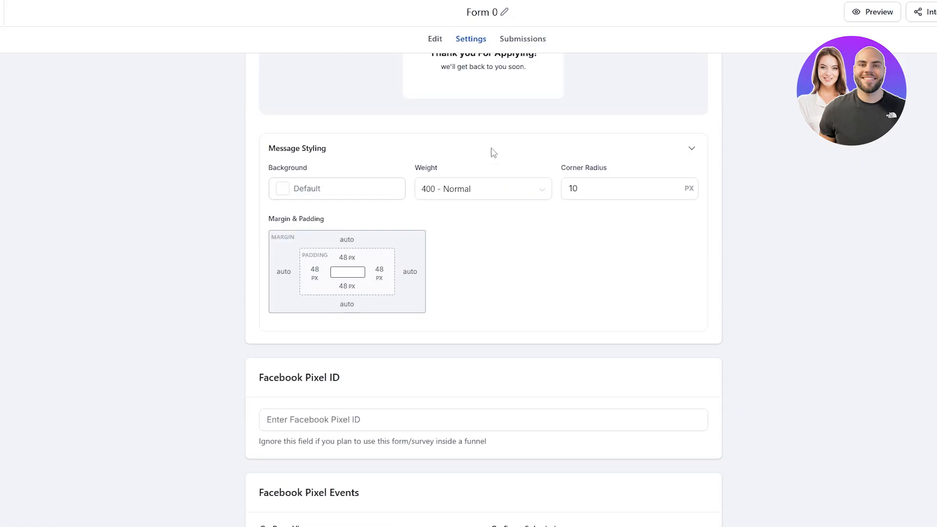
{"action": "scroll", "coordinate": [495, 171], "scroll_direction": "up", "scroll_amount": 2}
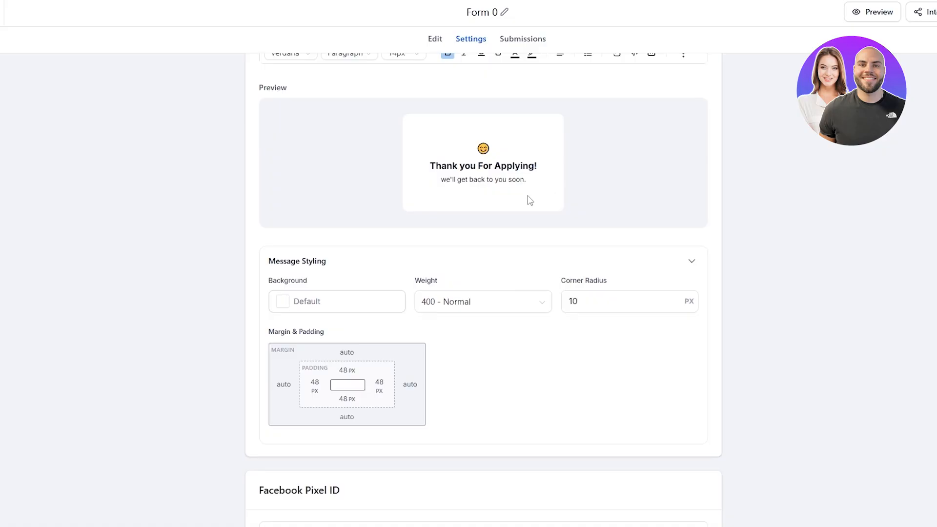
- Review the Facebook Pixel ID, pixel event and Sticky Contact options in the remaining form settings
{"action": "scroll", "coordinate": [481, 197], "scroll_direction": "down", "scroll_amount": 5}
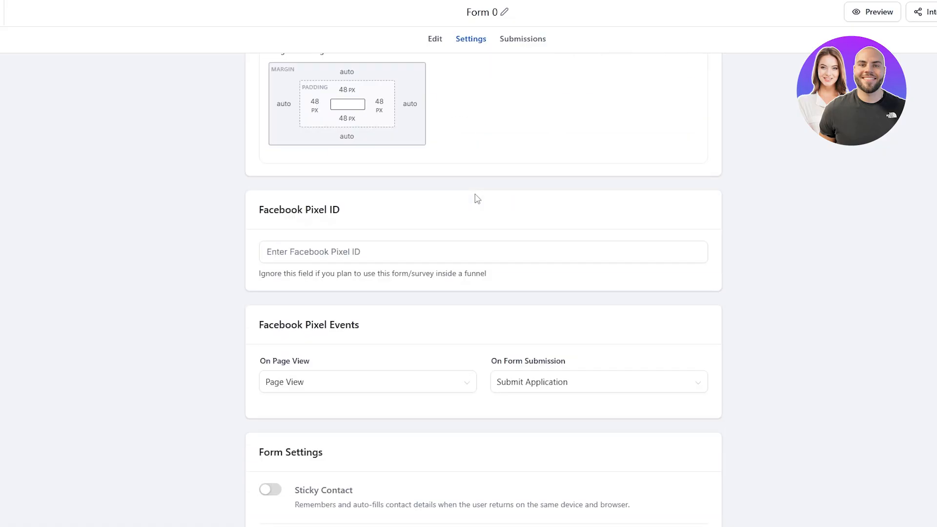
{"action": "left_click_drag", "start_coordinate": [259, 209], "coordinate": [393, 217]}
{"action": "left_click", "coordinate": [392, 217]}
{"action": "scroll", "coordinate": [350, 278], "scroll_direction": "down", "scroll_amount": 2}
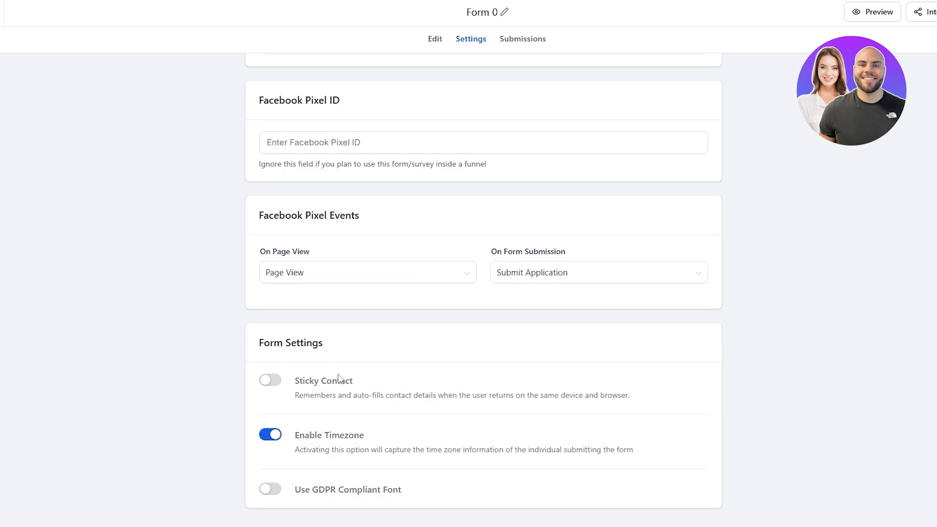
{"action": "left_click_drag", "start_coordinate": [305, 390], "coordinate": [367, 380]}
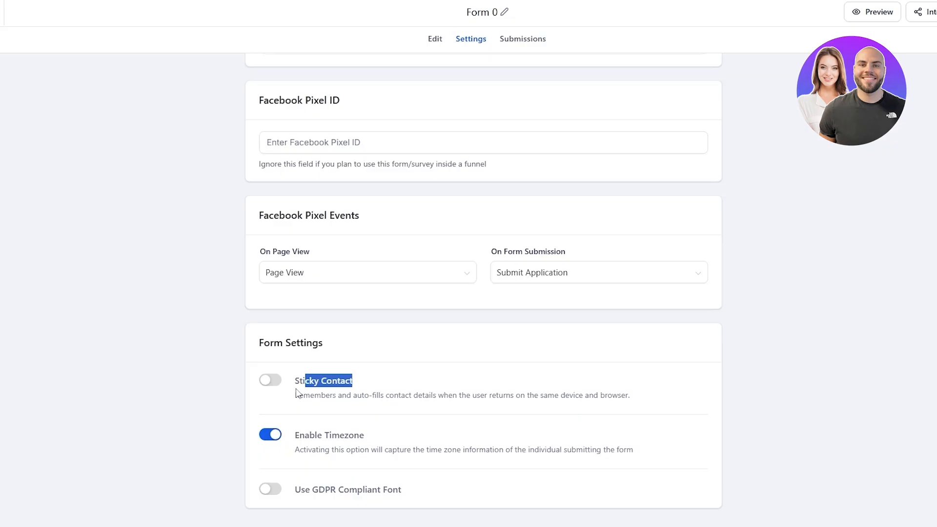
{"action": "left_click_drag", "start_coordinate": [296, 395], "coordinate": [661, 402]}
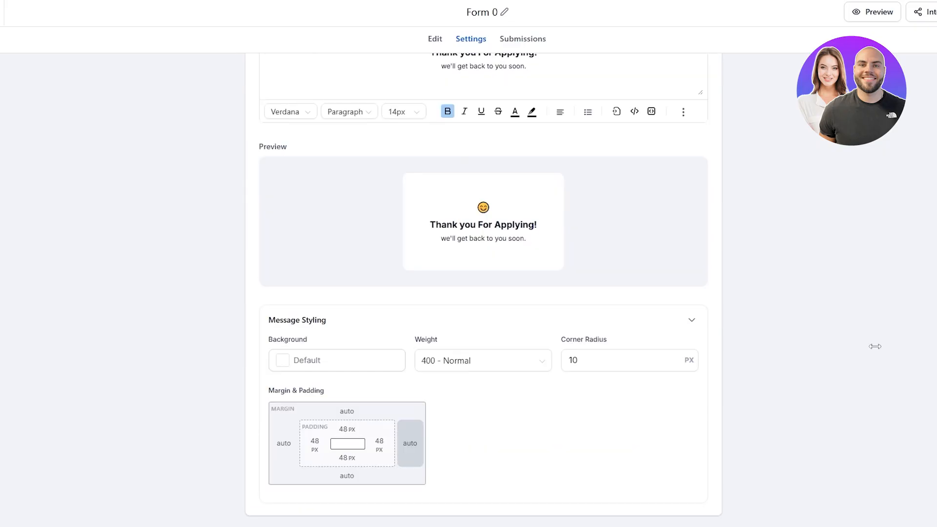
{"action": "scroll", "coordinate": [874, 346], "scroll_direction": "up", "scroll_amount": 4}
- Open the form's submissions list and rename the form "RESUME 1"
{"action": "left_click", "coordinate": [520, 43]}
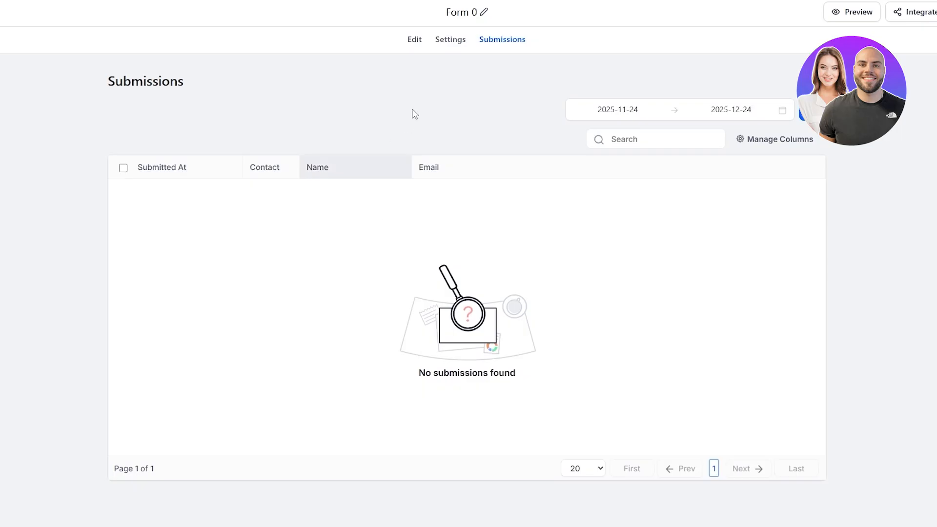
{"action": "left_click", "coordinate": [465, 15]}
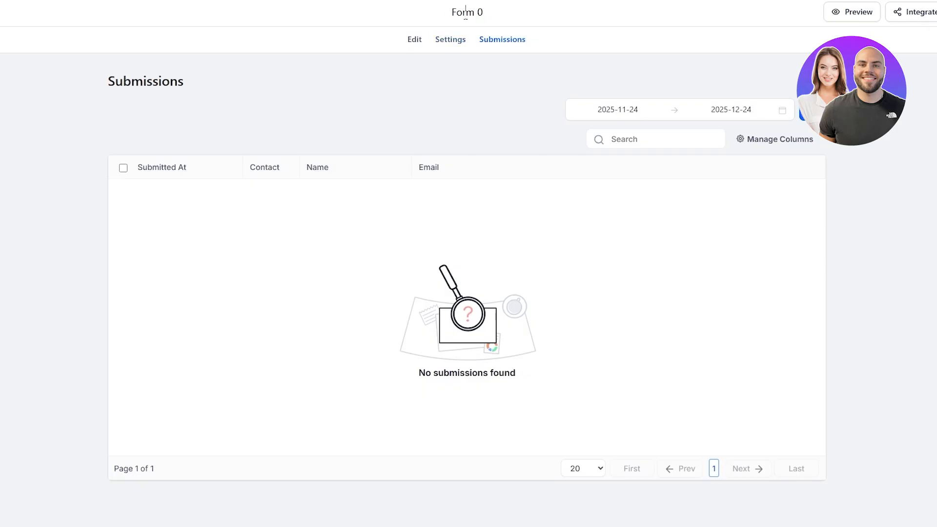
{"action": "triple_click", "coordinate": [465, 16]}
{"action": "type", "text": "RESUME 1"}
{"action": "key", "text": "Return"}
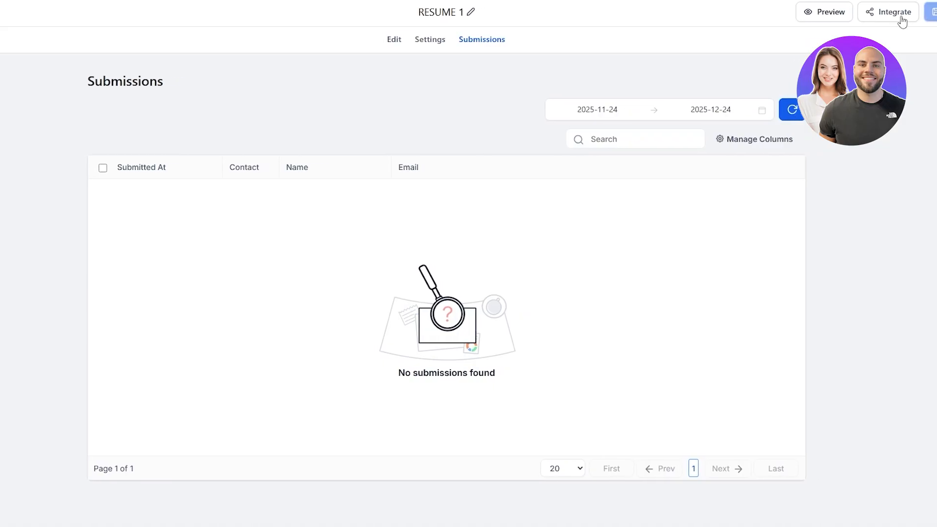
- Review the form's embed, share and email options, copy its share link, and close the dialog
{"action": "left_click", "coordinate": [864, 19]}
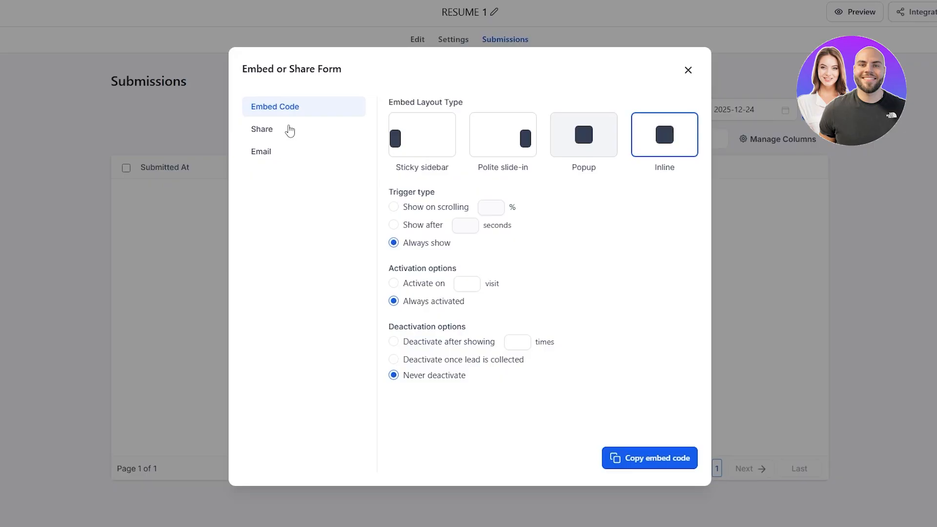
{"action": "left_click", "coordinate": [222, 137]}
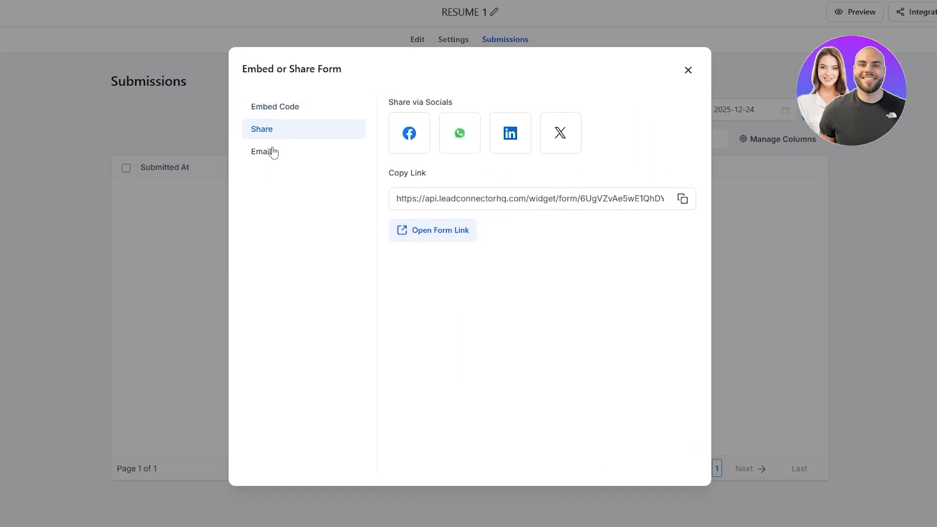
{"action": "left_click", "coordinate": [273, 152]}
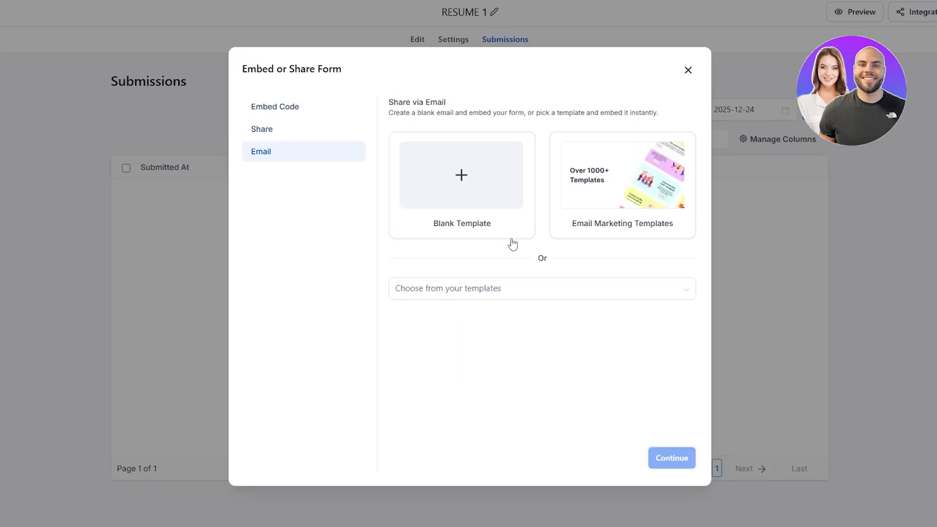
{"action": "left_click", "coordinate": [298, 140]}
{"action": "left_click", "coordinate": [683, 200]}
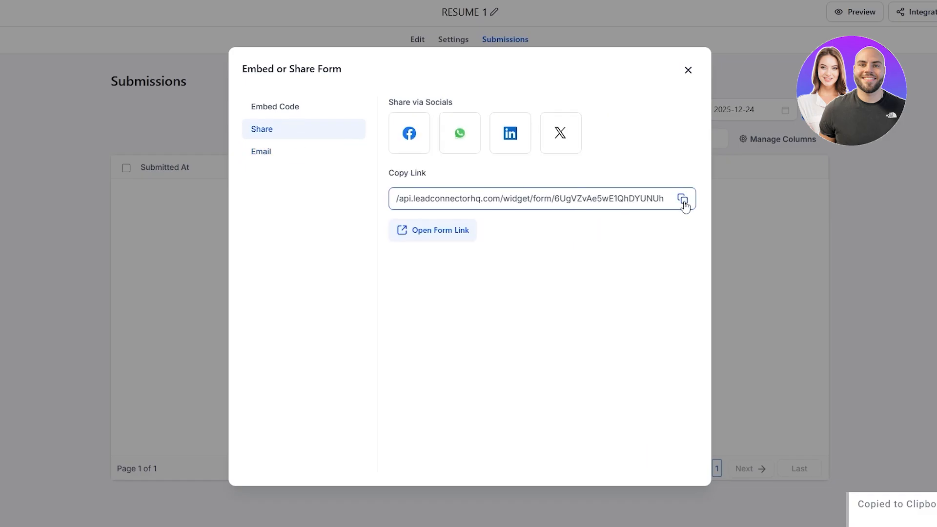
{"action": "left_click", "coordinate": [688, 70]}
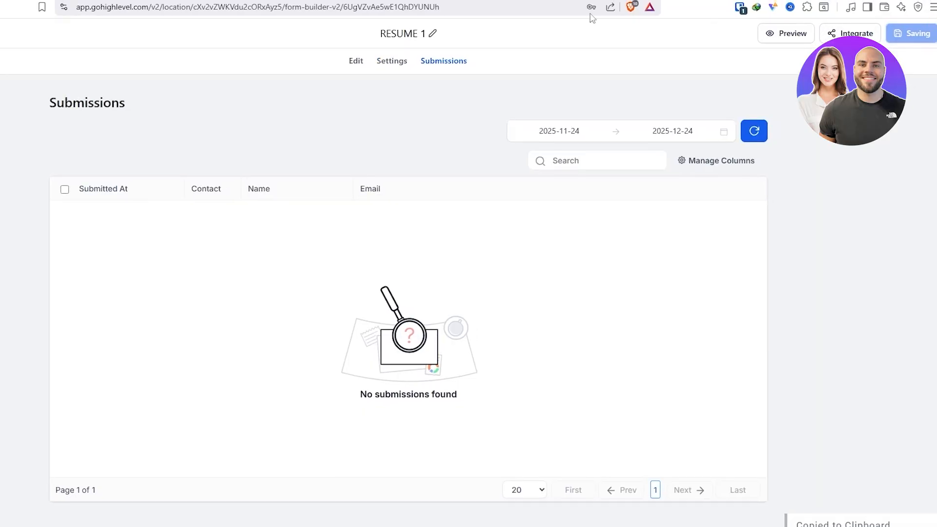
- Open the copied form link in a new private browser window
{"action": "left_click", "coordinate": [933, 8]}
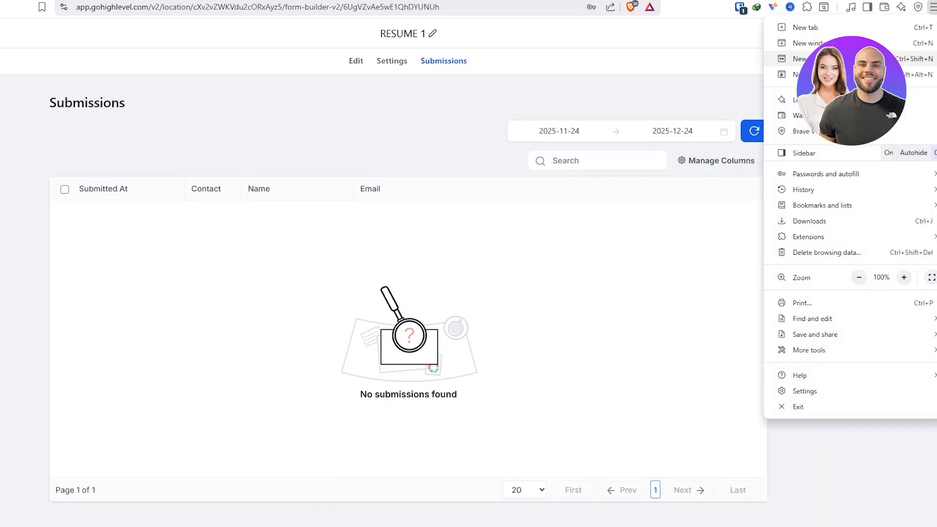
{"action": "left_click", "coordinate": [800, 59]}
{"action": "key", "text": "ctrl+v"}
{"action": "key", "text": "Return"}
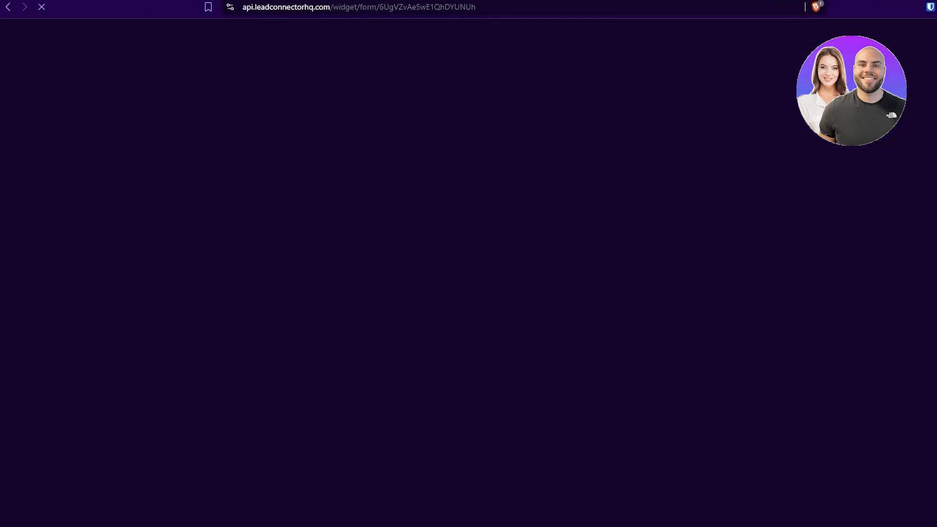
- Fill in the applicant's name, phone and email on the live form, and attach "Screenshot 2025-12-24 045547.jpg" as the resume
{"action": "scroll", "coordinate": [375, 278], "scroll_direction": "down", "scroll_amount": 4}
{"action": "scroll", "coordinate": [397, 298], "scroll_direction": "up", "scroll_amount": 4}
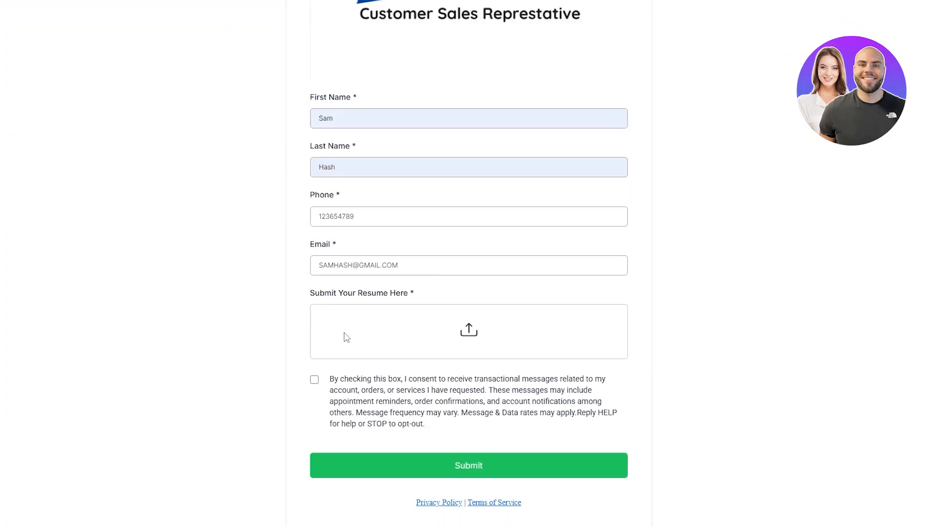
{"action": "left_click", "coordinate": [345, 335]}
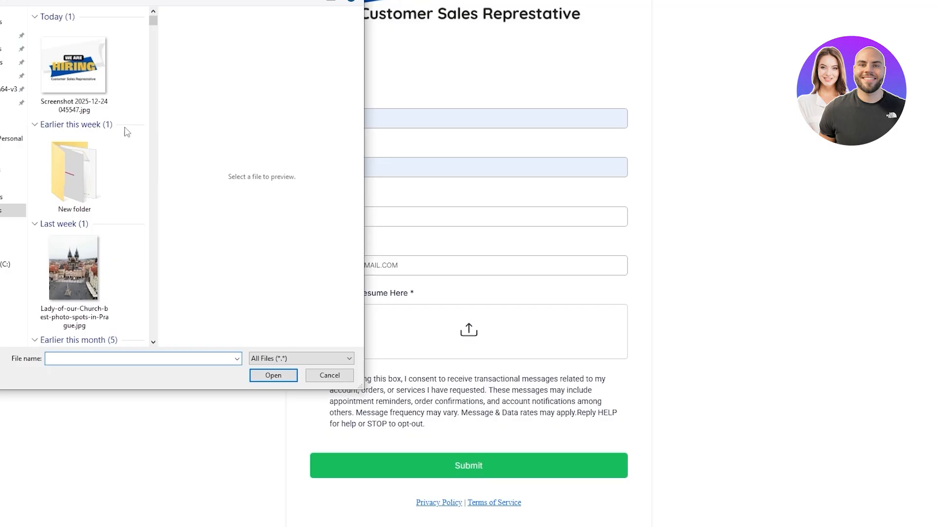
{"action": "double_click", "coordinate": [73, 65]}
{"action": "scroll", "coordinate": [343, 392], "scroll_direction": "down", "scroll_amount": 1}
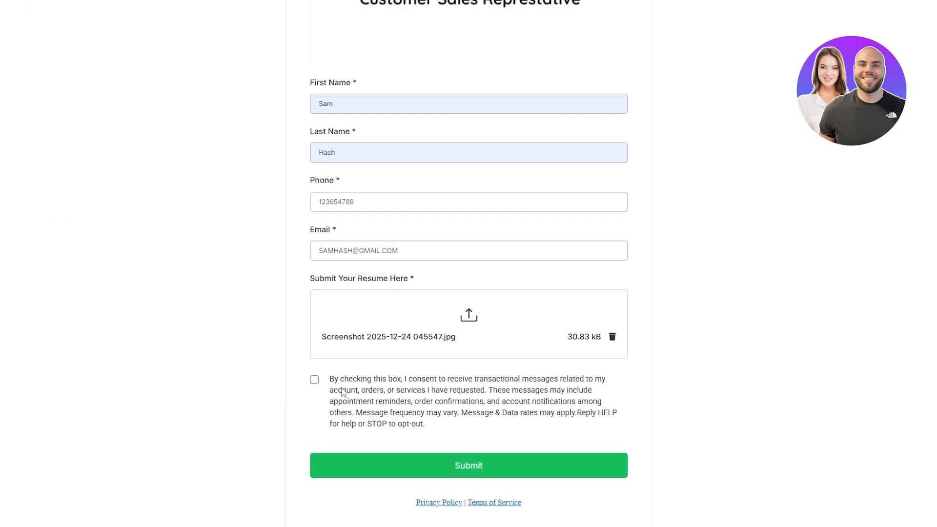
- Tick the consent checkbox, correct the applicant's phone number, and submit the test application
{"action": "left_click", "coordinate": [314, 379]}
{"action": "left_click", "coordinate": [485, 464]}
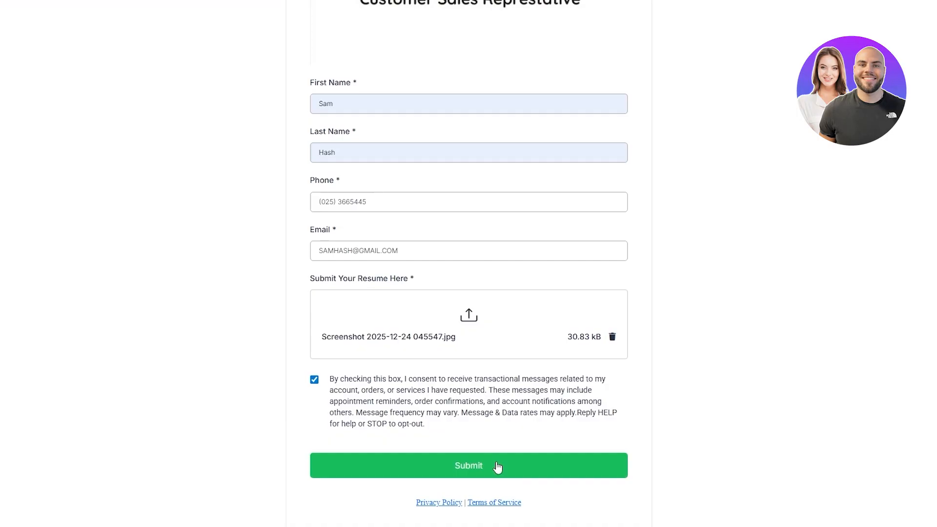
{"action": "left_click", "coordinate": [497, 467]}
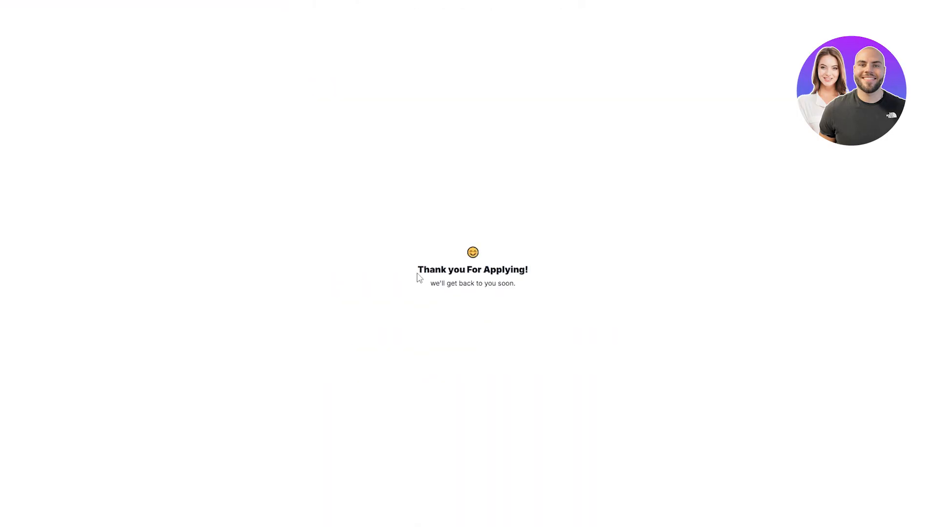
- Check the thank-you message, return to the form's submissions, and examine the new entry's resume link and terms columns
{"action": "left_click_drag", "start_coordinate": [418, 274], "coordinate": [589, 253]}
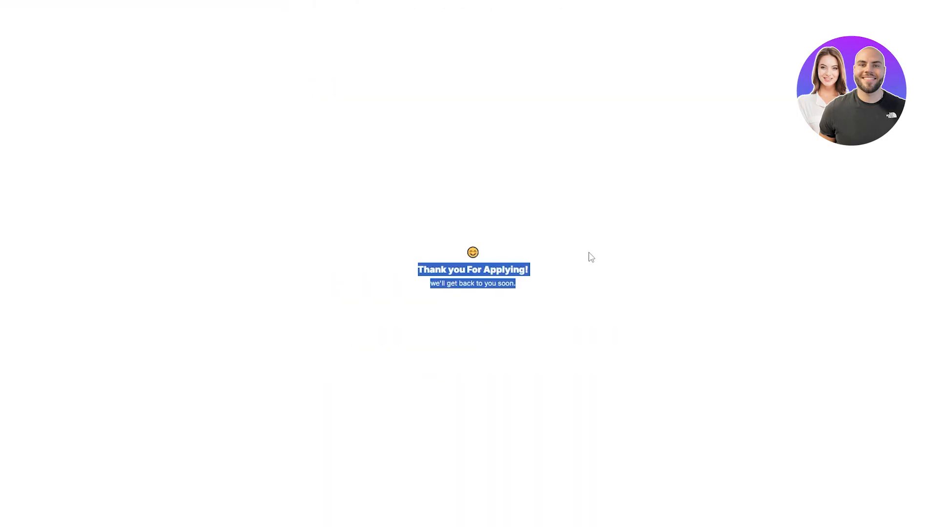
{"action": "left_click", "coordinate": [572, 397]}
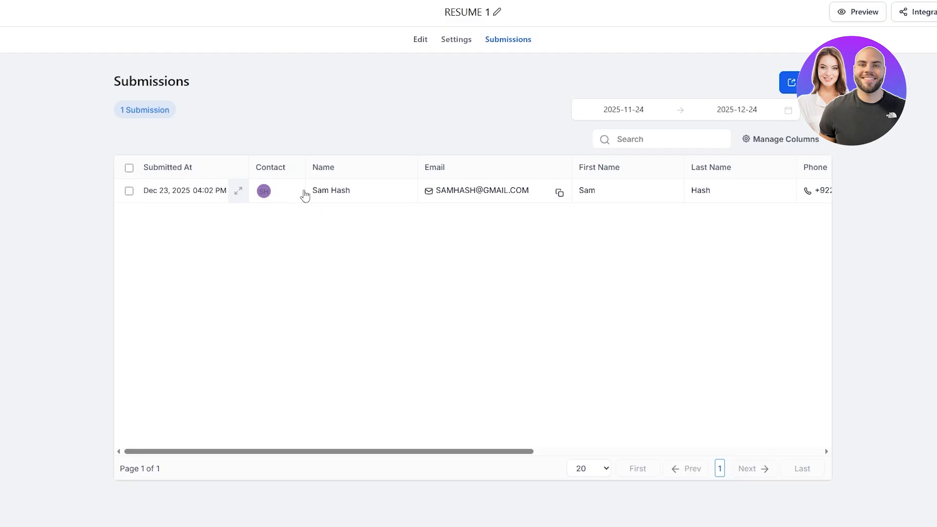
{"action": "scroll", "coordinate": [633, 190], "scroll_direction": "right", "scroll_amount": 8}
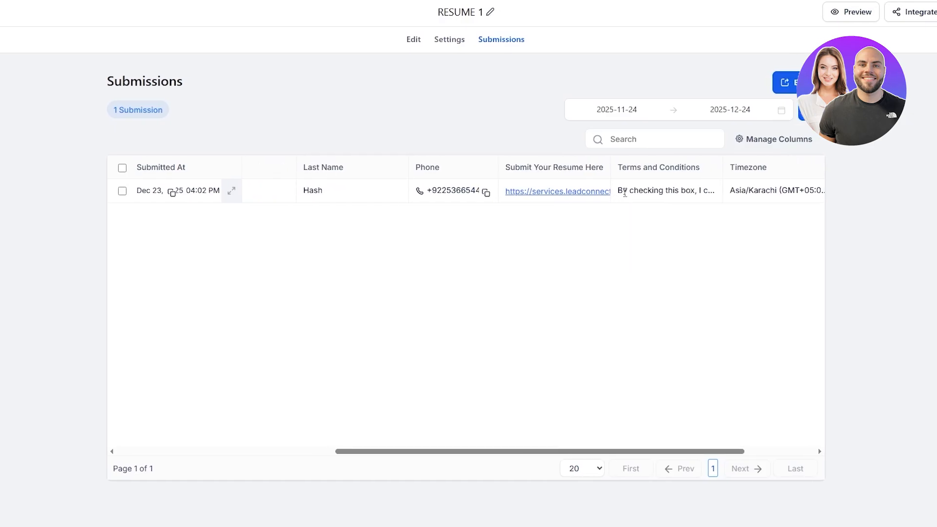
{"action": "left_click_drag", "start_coordinate": [624, 191], "coordinate": [705, 191]}
{"action": "left_click", "coordinate": [718, 237]}
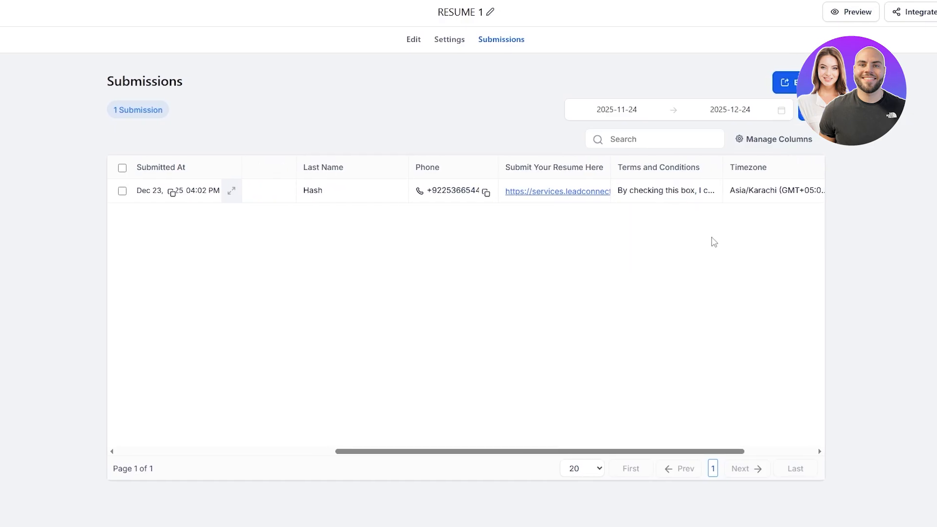